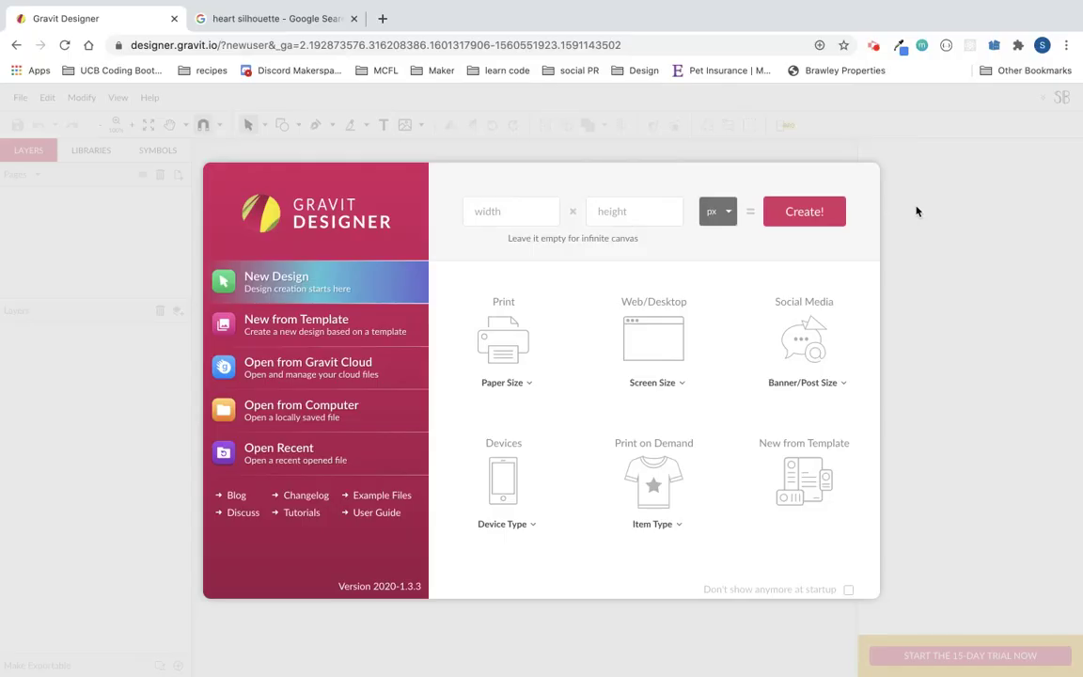
Create a new design with width 16, height 12 and units set to inches
click(515, 211)
text(16)
key(Tab)
text(12)
click(724, 211)
click(719, 244)
click(798, 216)
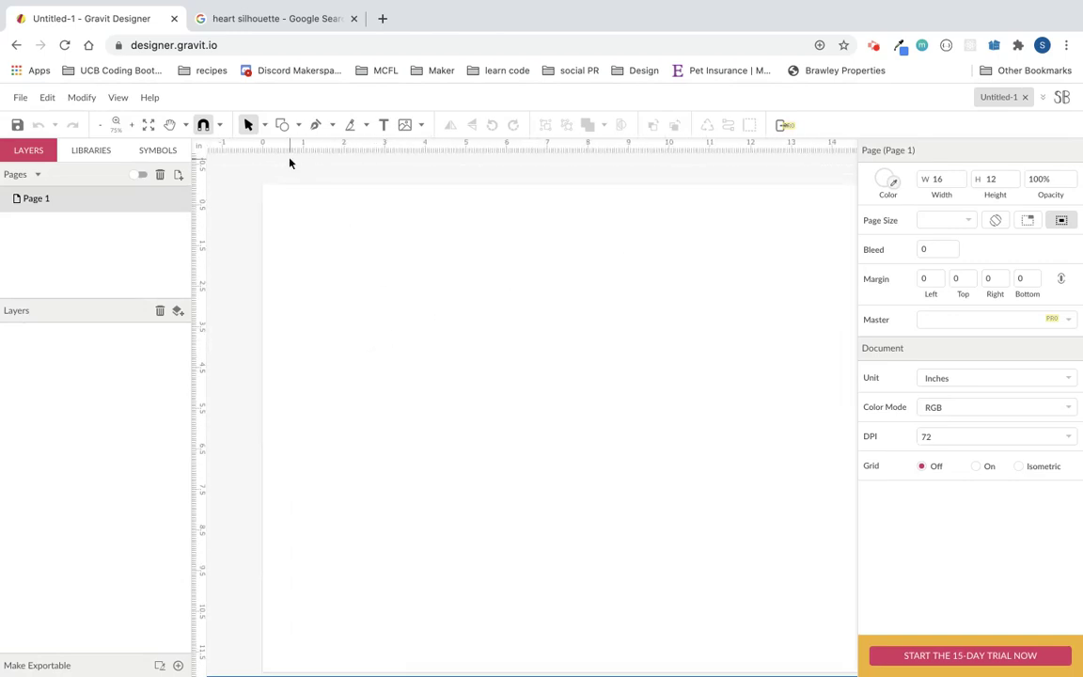
Draw a rectangle near the page's top-left and size it to 5 × 3 inches
click(298, 125)
click(327, 168)
drag(306, 257, 697, 386)
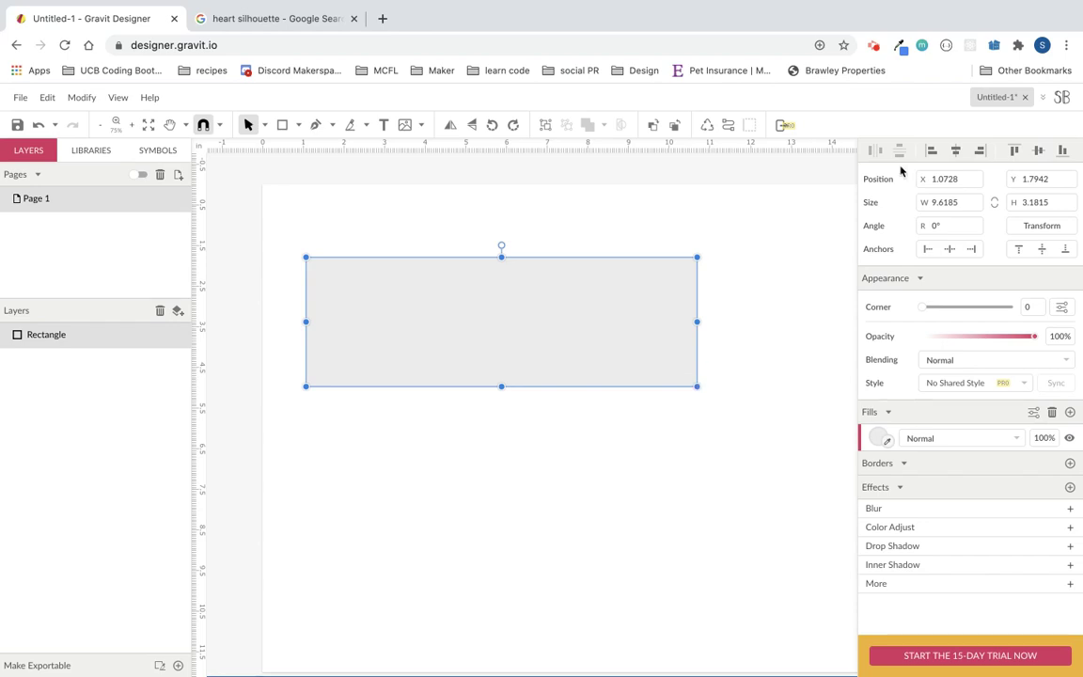
click(952, 201)
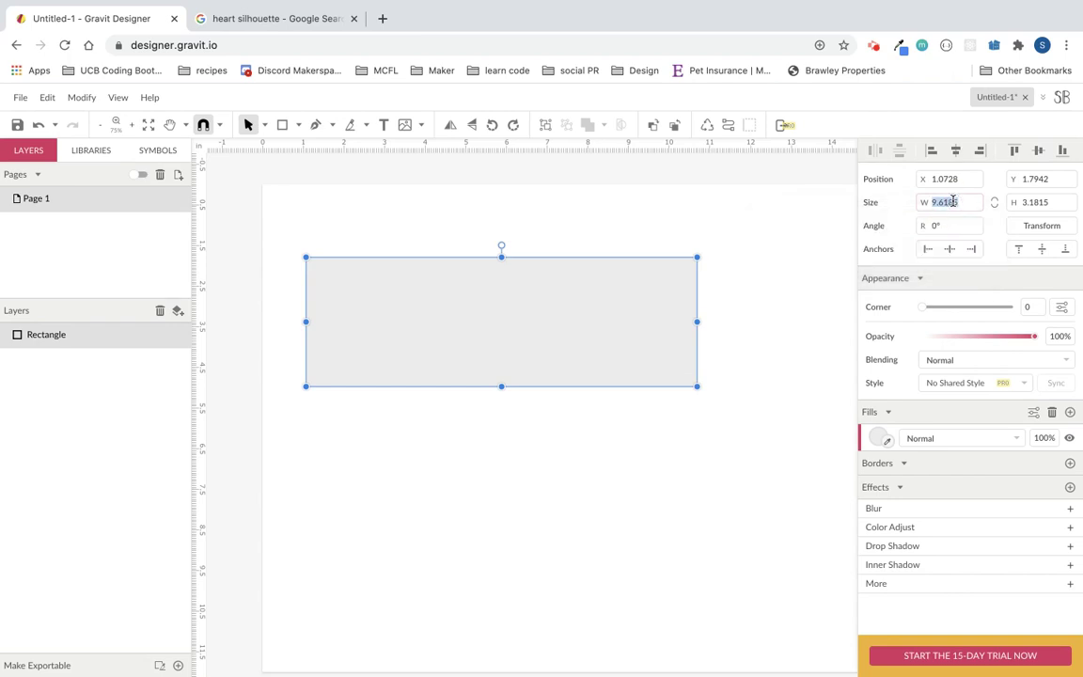
text(5)
key(Tab)
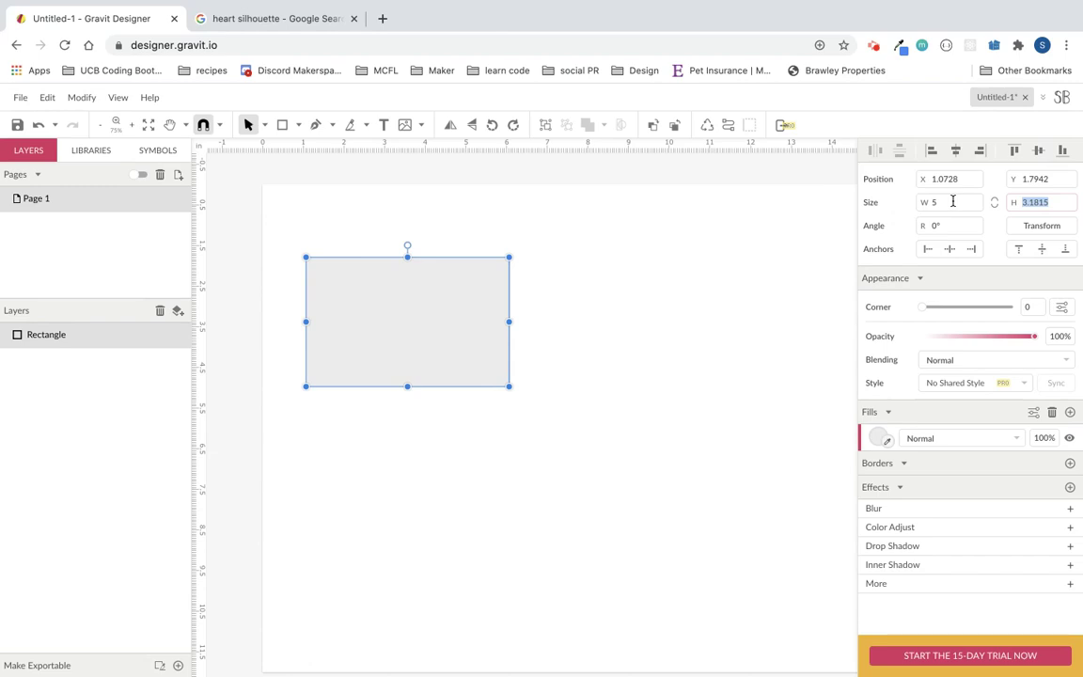
text(3)
key(Return)
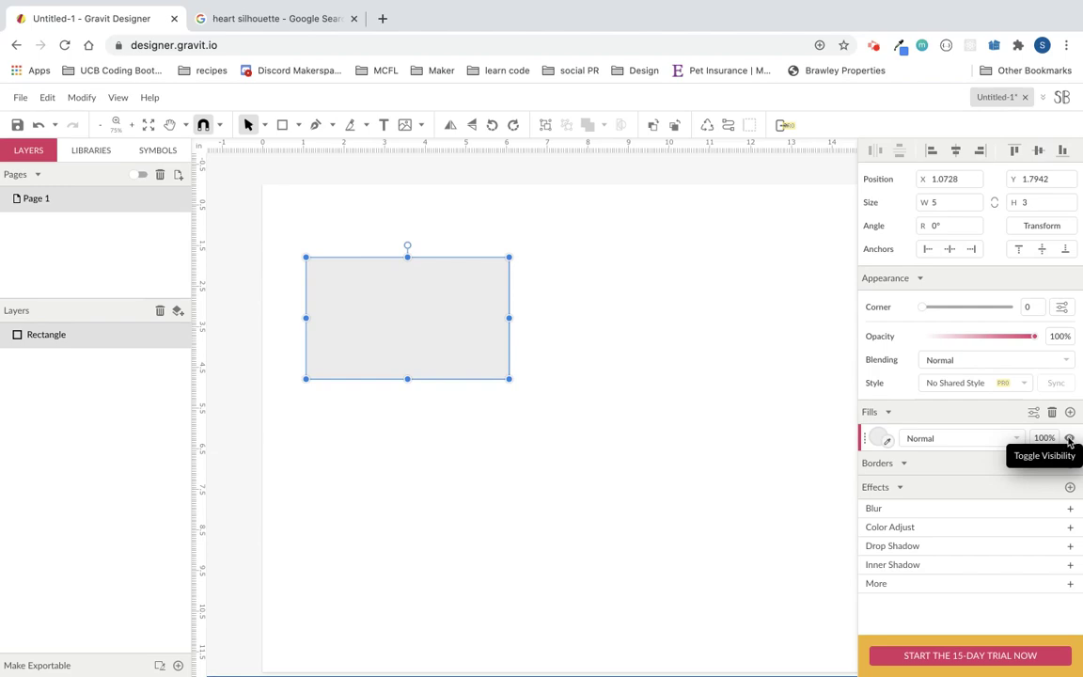
Remove the rectangle's fill and give it a red outline
click(1052, 412)
click(1070, 435)
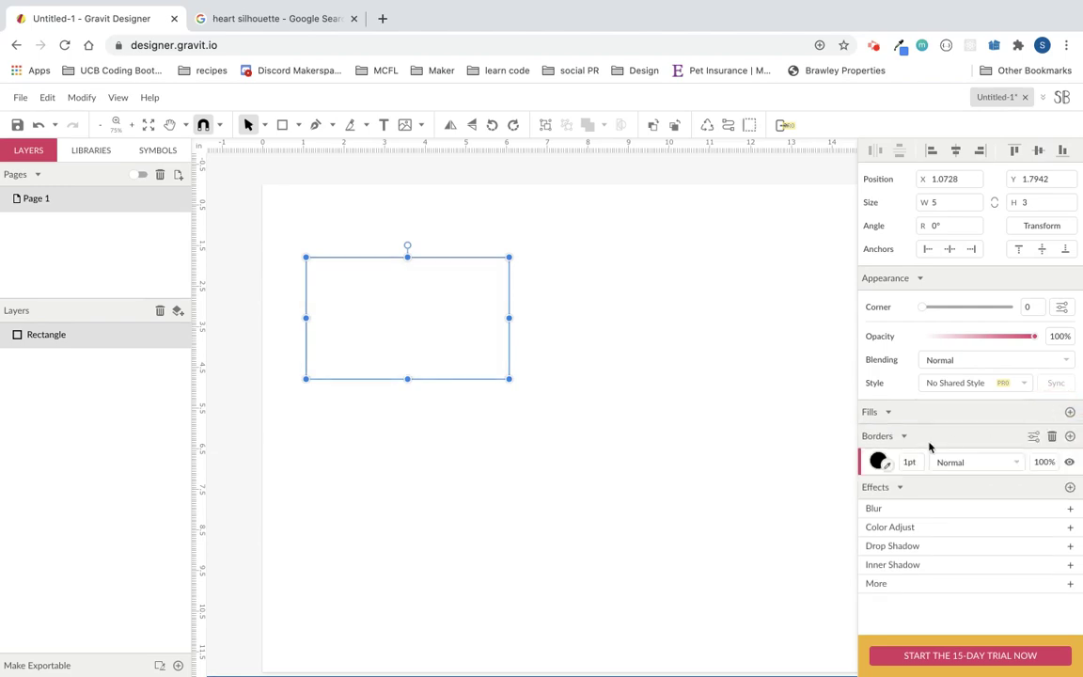
click(878, 461)
click(905, 328)
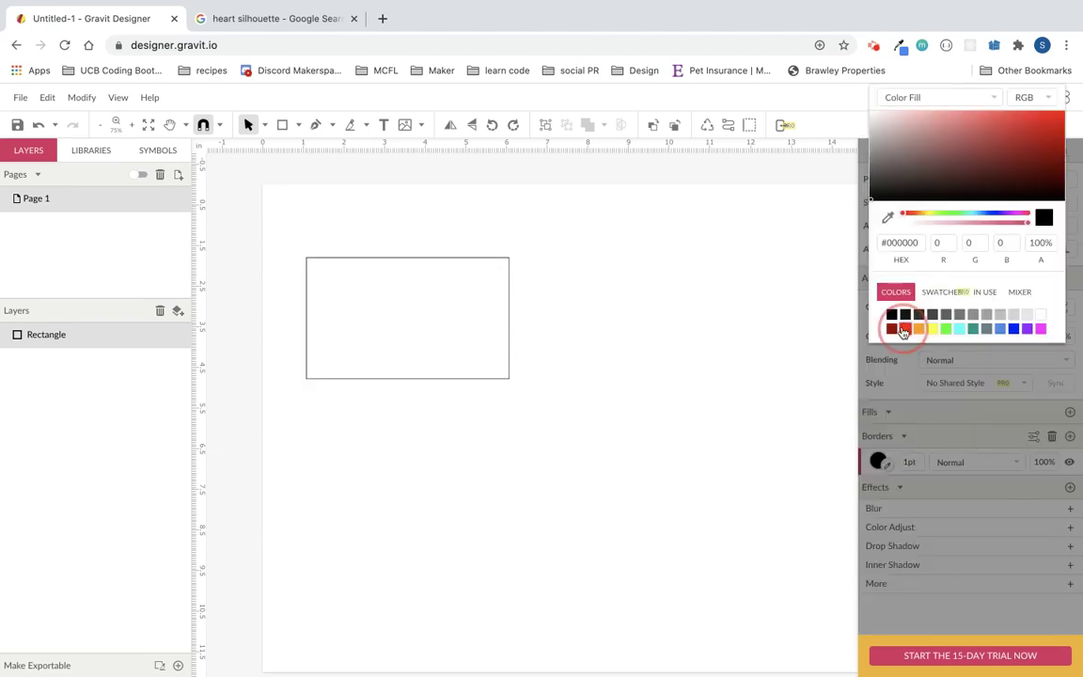
Add a text box inside the red rectangle reading 'I U'
click(570, 462)
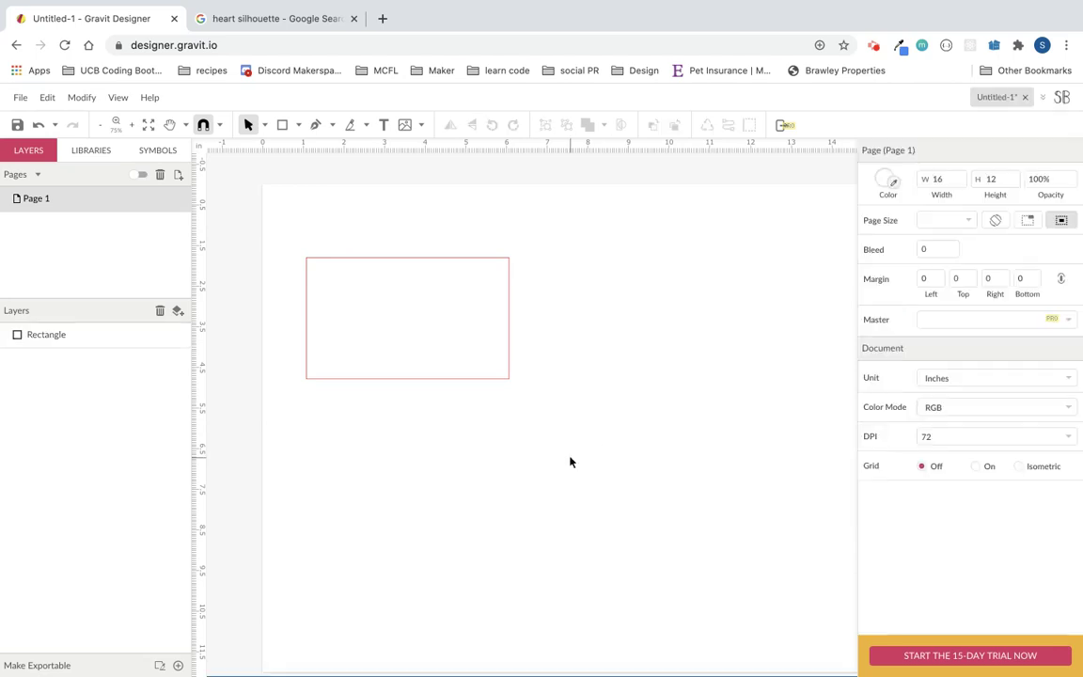
click(384, 125)
drag(321, 277, 500, 366)
key(BackSpace)
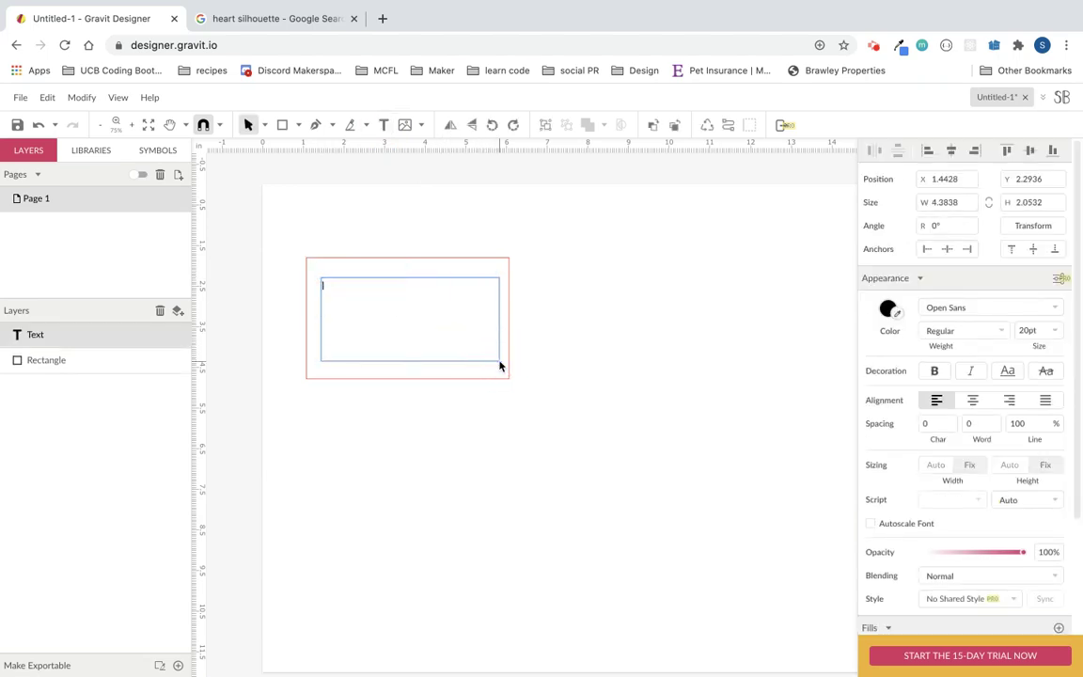
text(I U)
Set all of the 'I U' text to the Notable font
key(super+a)
click(1057, 306)
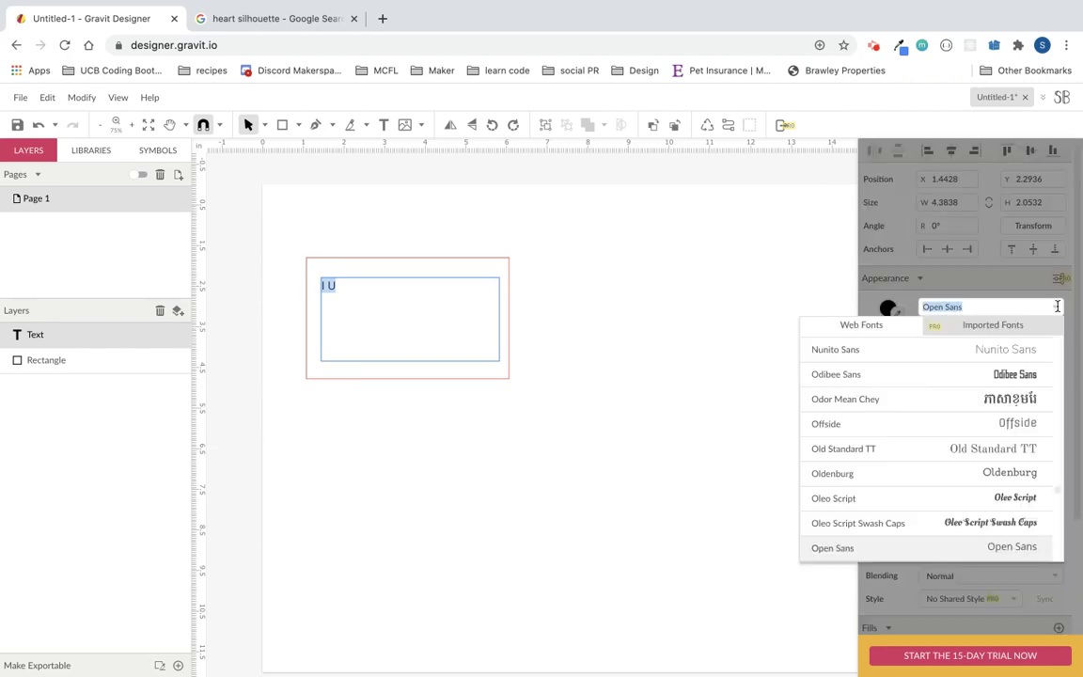
scroll(1004, 428, up, 8)
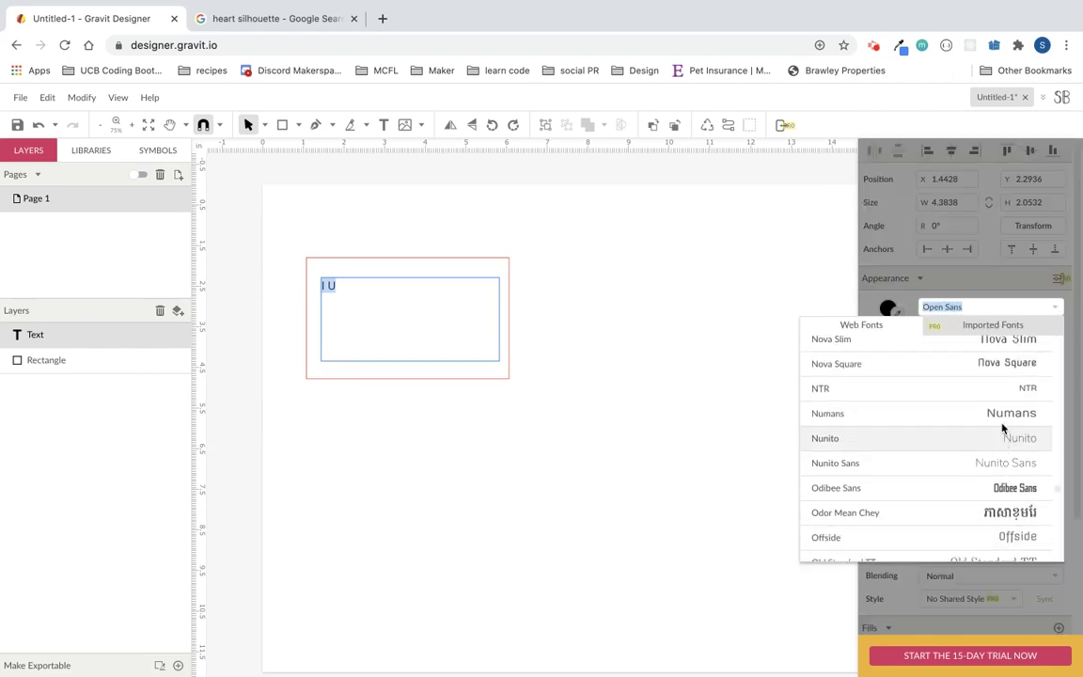
scroll(1004, 428, up, 10)
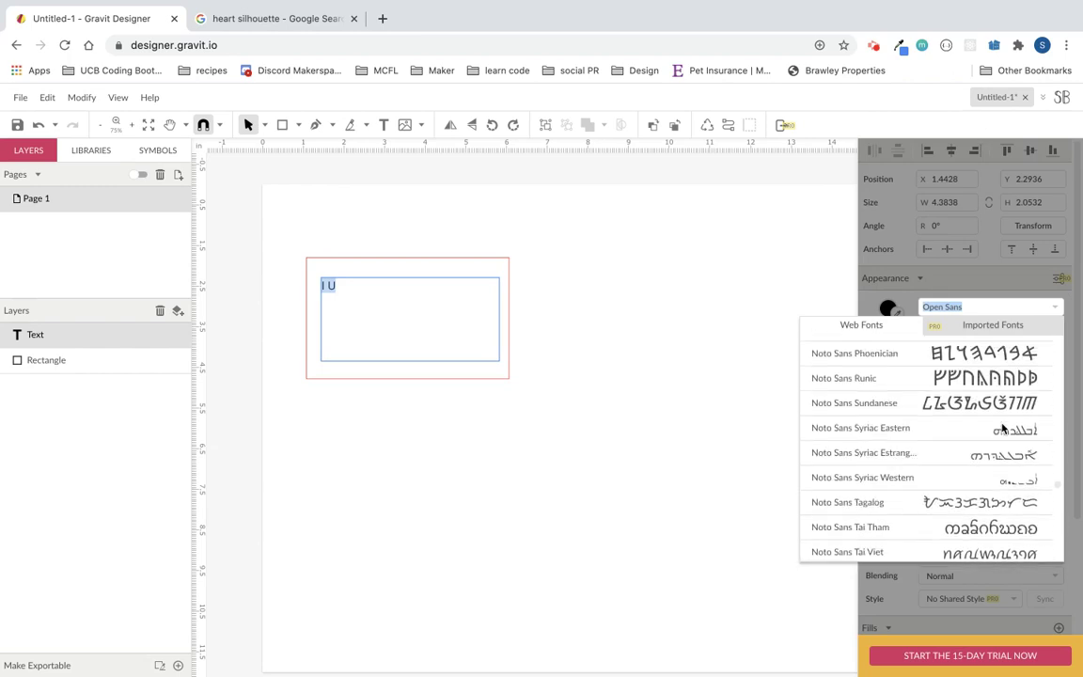
scroll(1003, 428, up, 10)
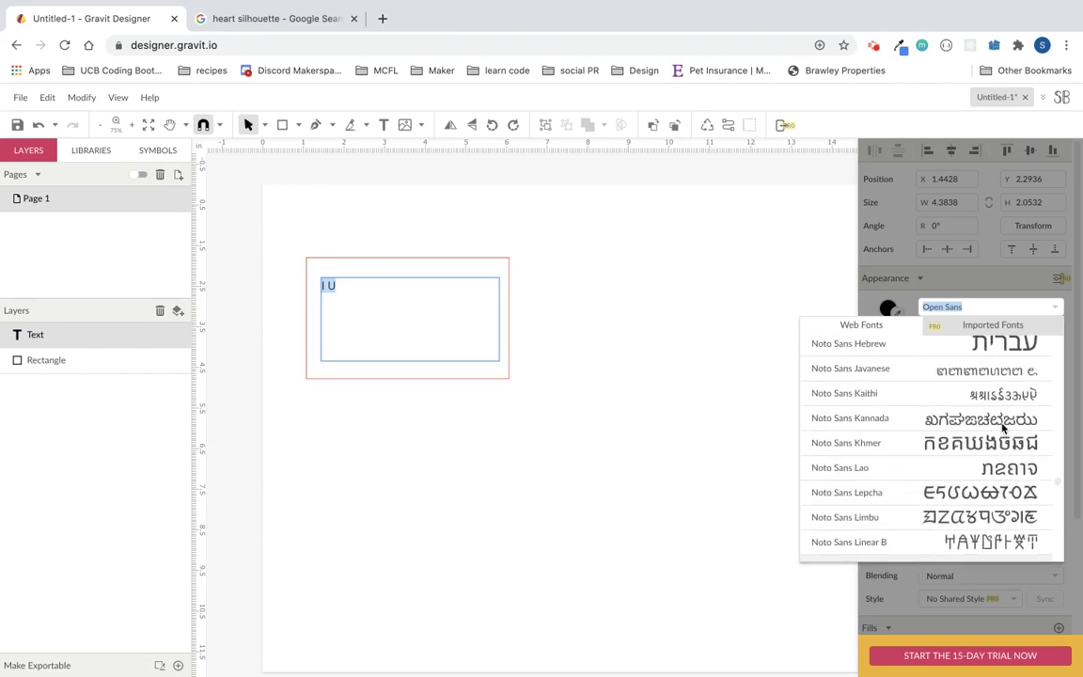
scroll(1003, 428, up, 8)
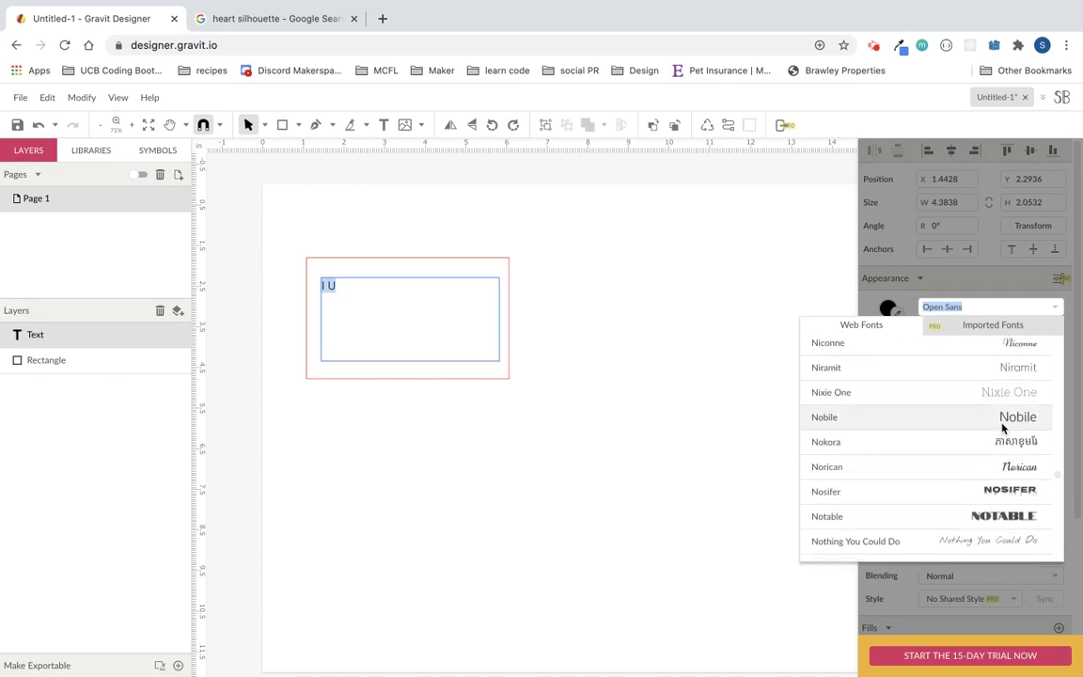
click(1006, 481)
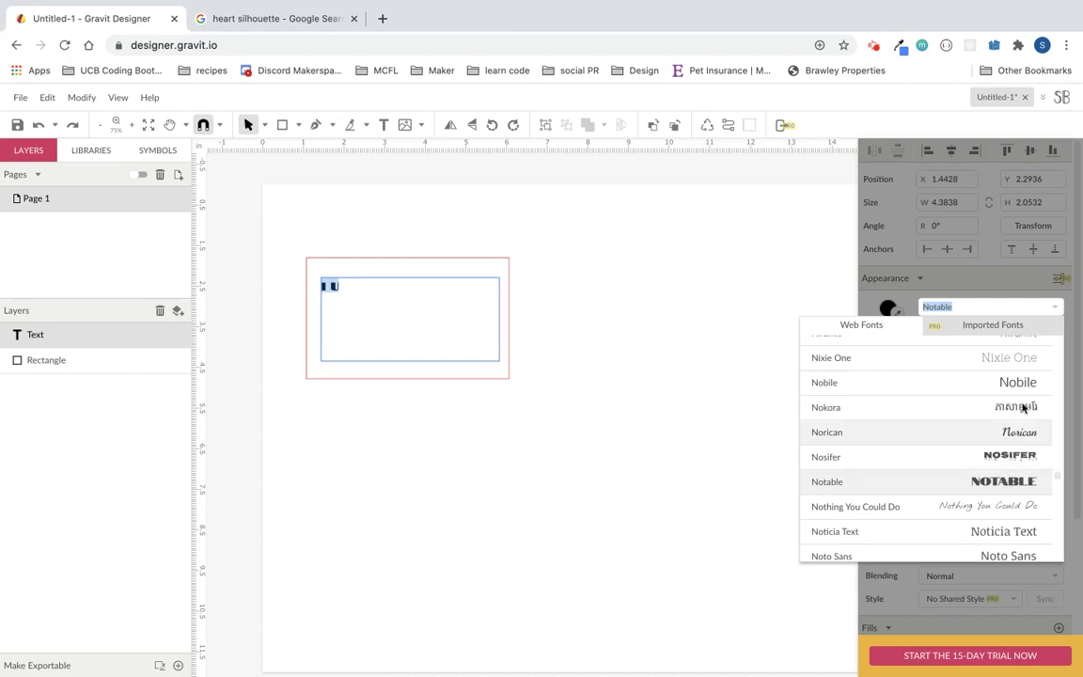
click(743, 507)
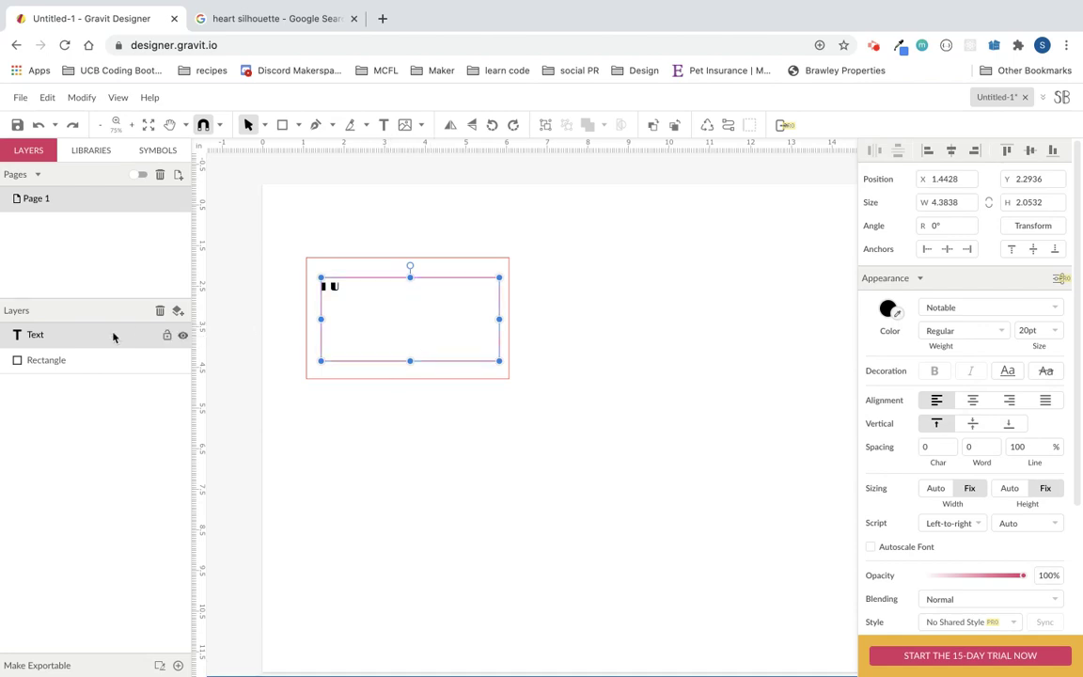
Convert the 'I U' text into a vector compound path
click(85, 99)
mouse_move(160, 385)
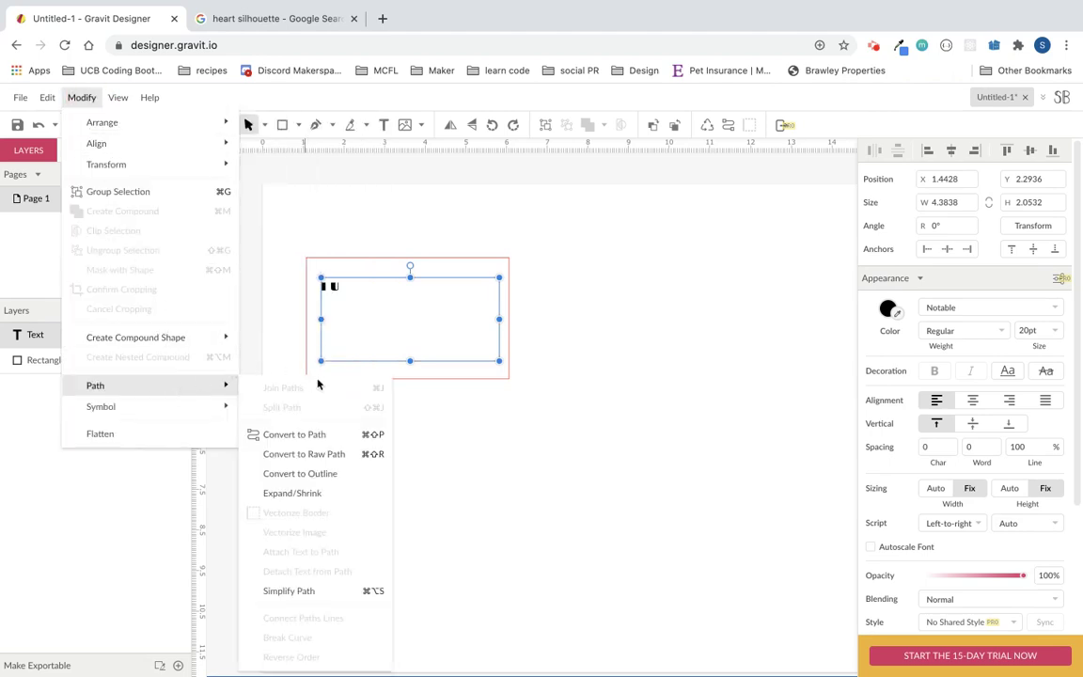
click(333, 435)
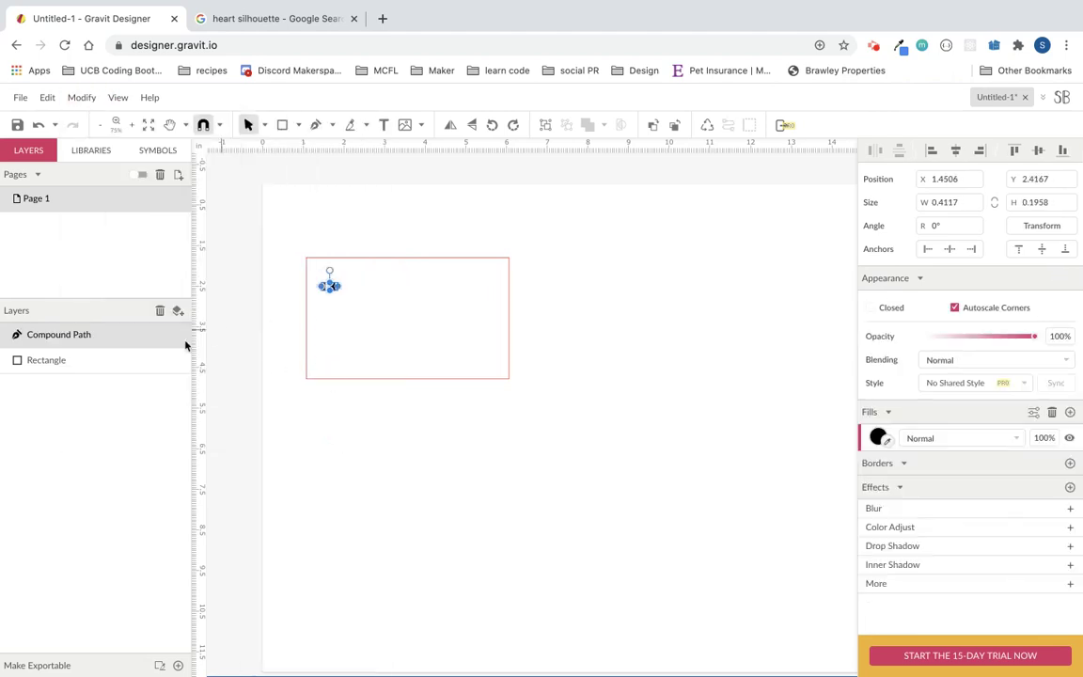
Split the compound path into separate letter paths and select the U
right_click(126, 345)
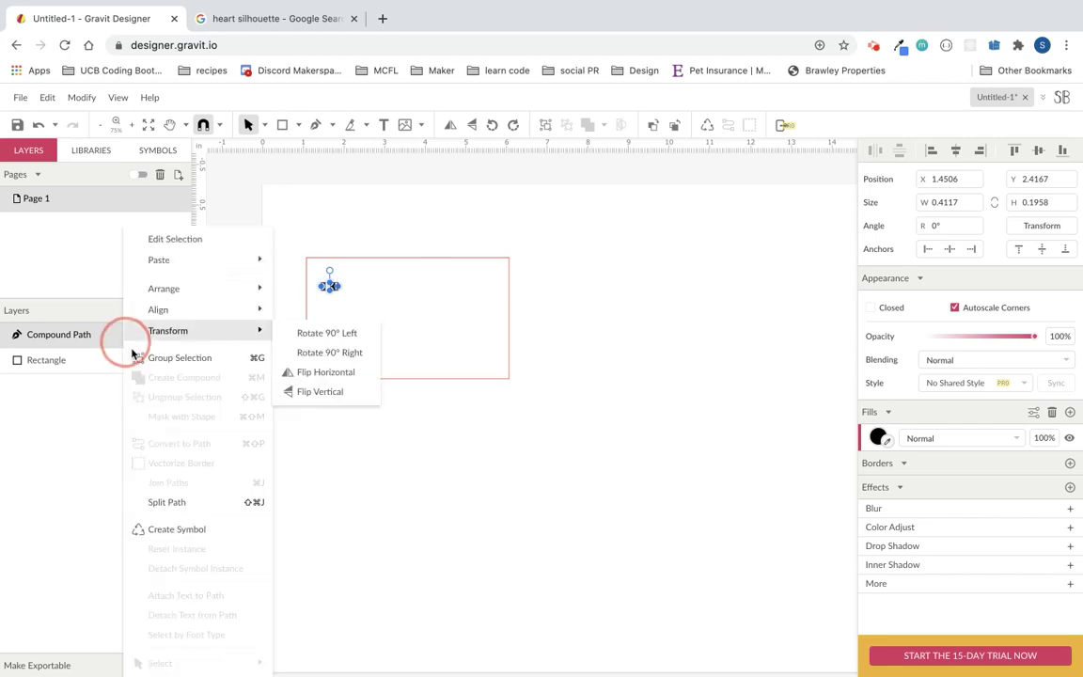
click(211, 511)
click(322, 442)
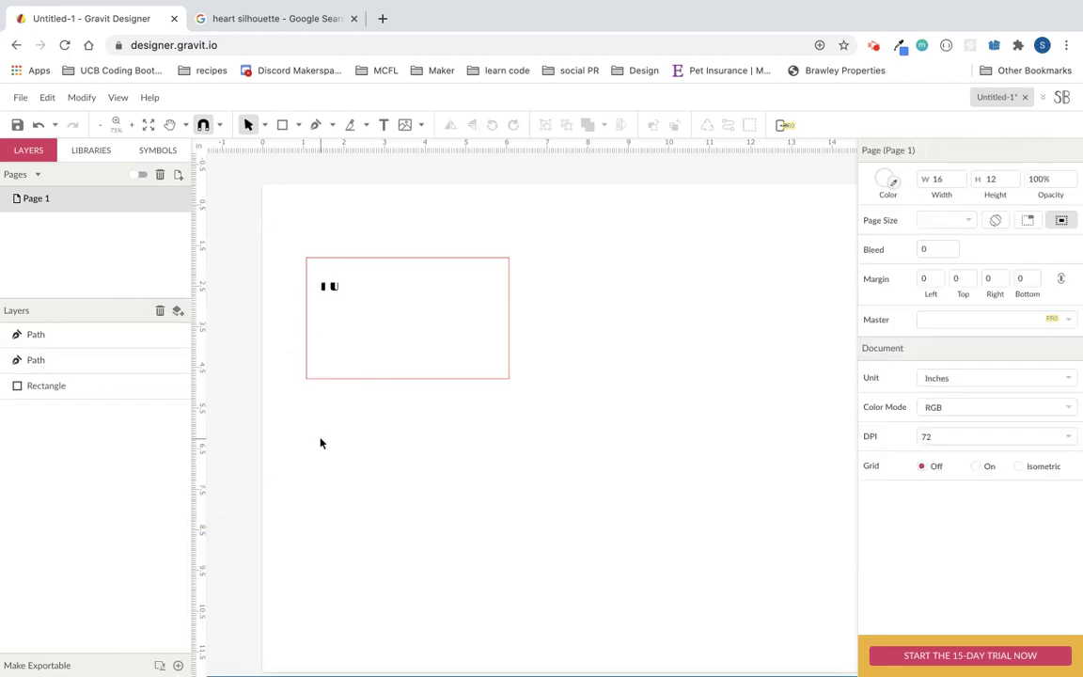
click(334, 286)
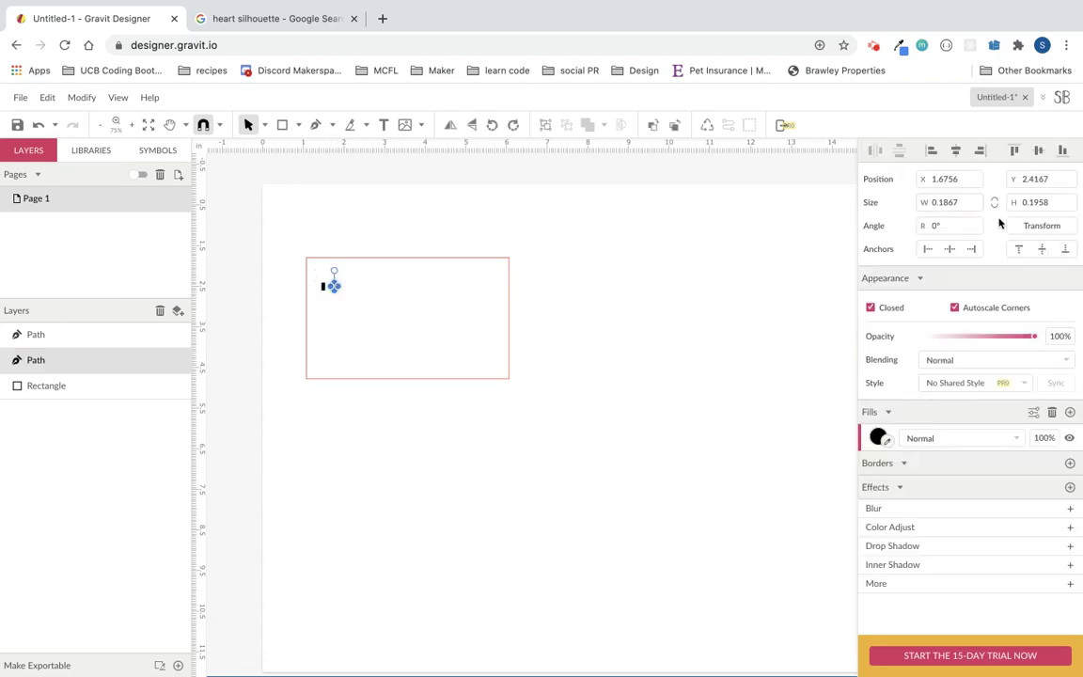
Make the U path 1.5 inches tall and move it to the rectangle's right side
click(1045, 202)
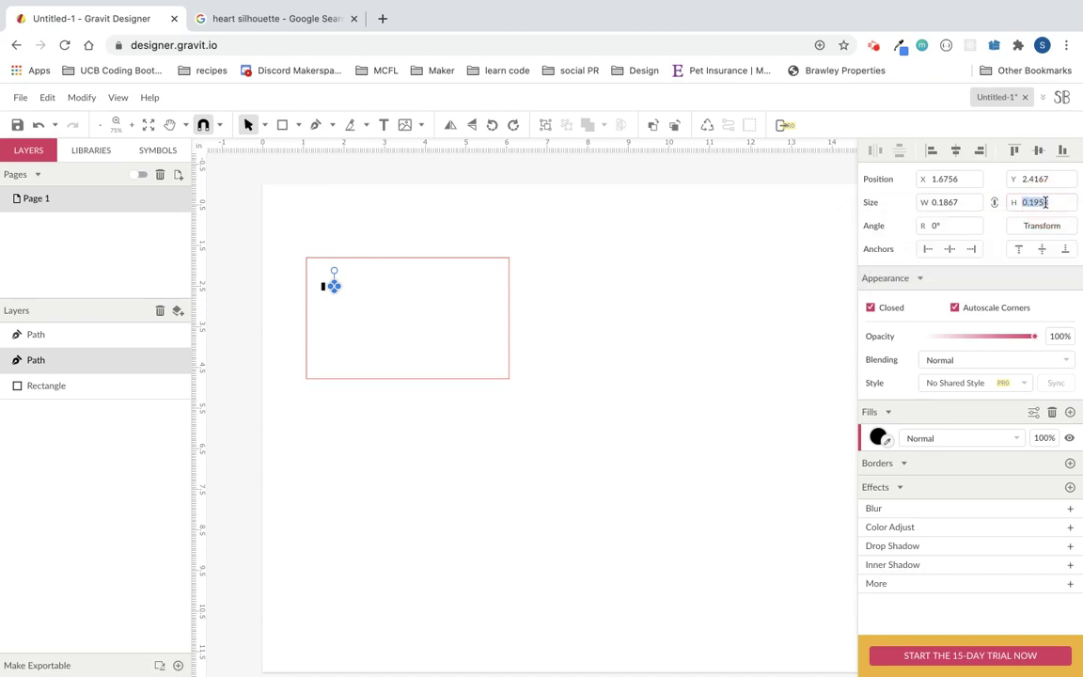
text(2)
key(Return)
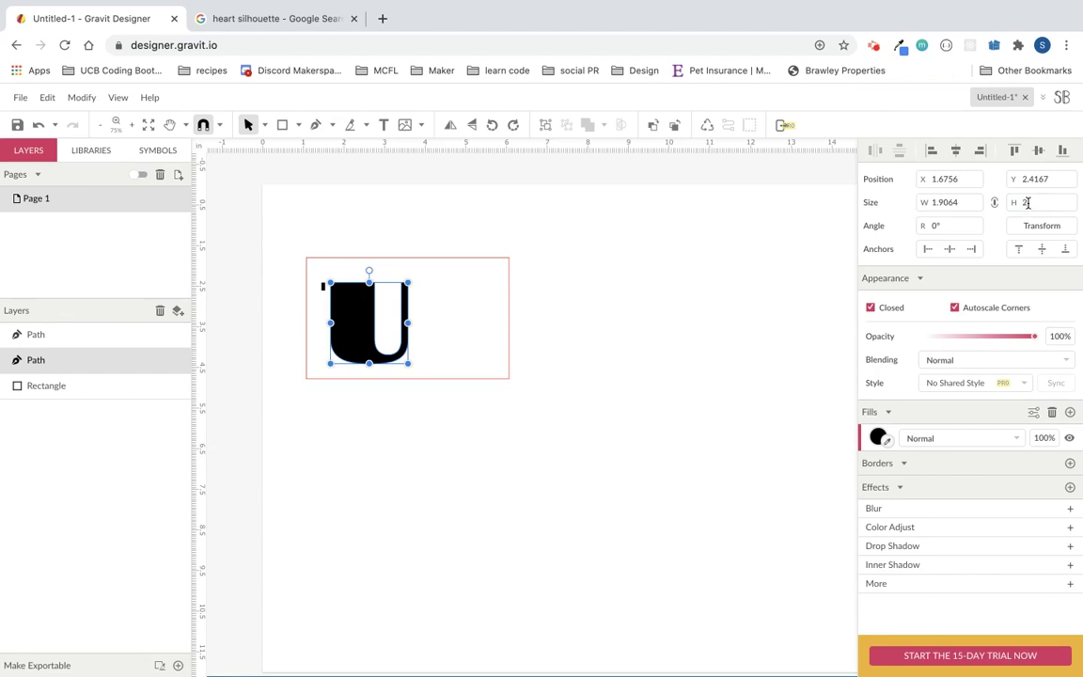
double_click(1027, 202)
text(1.5)
key(Return)
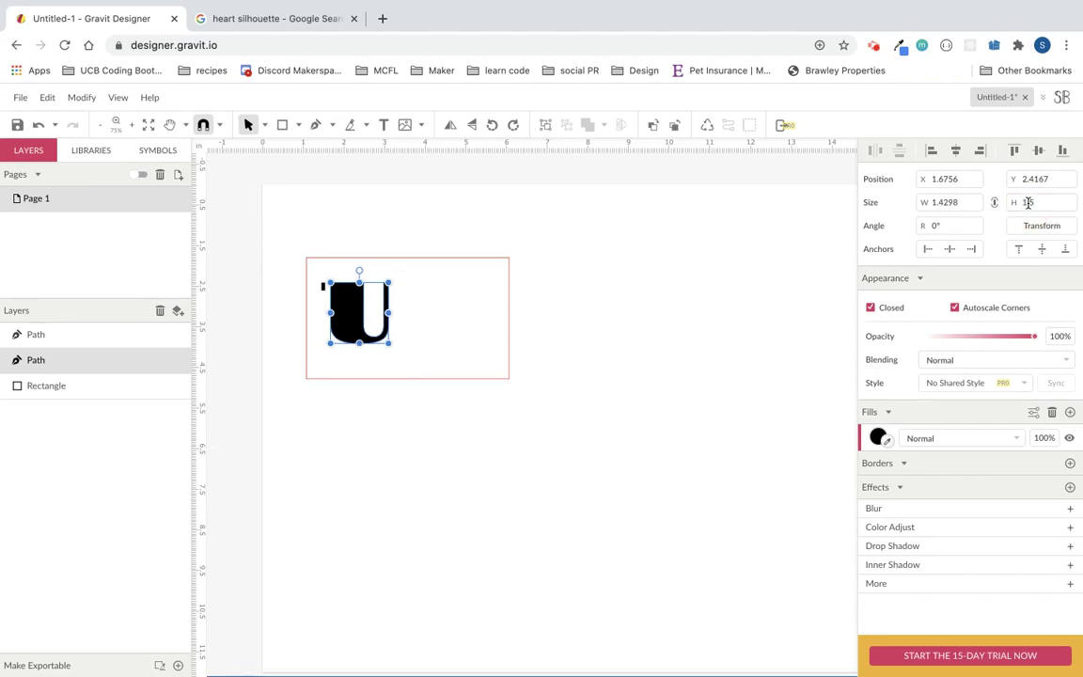
drag(349, 322, 455, 325)
Set the small left I path's height to 1 inch, then deselect
click(322, 285)
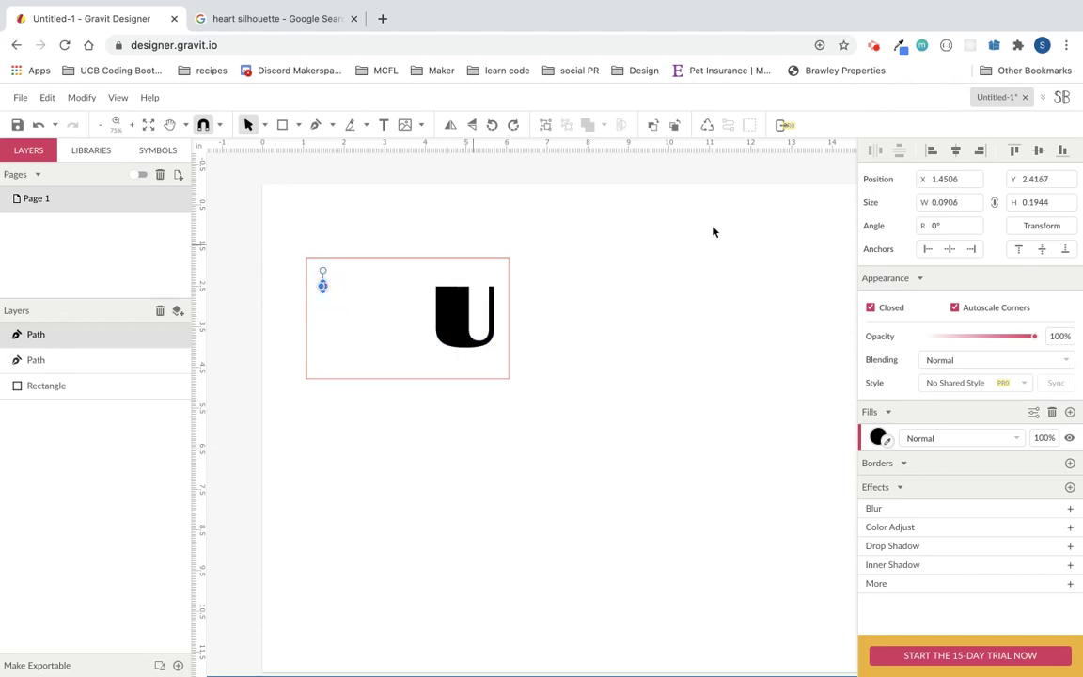
click(1035, 199)
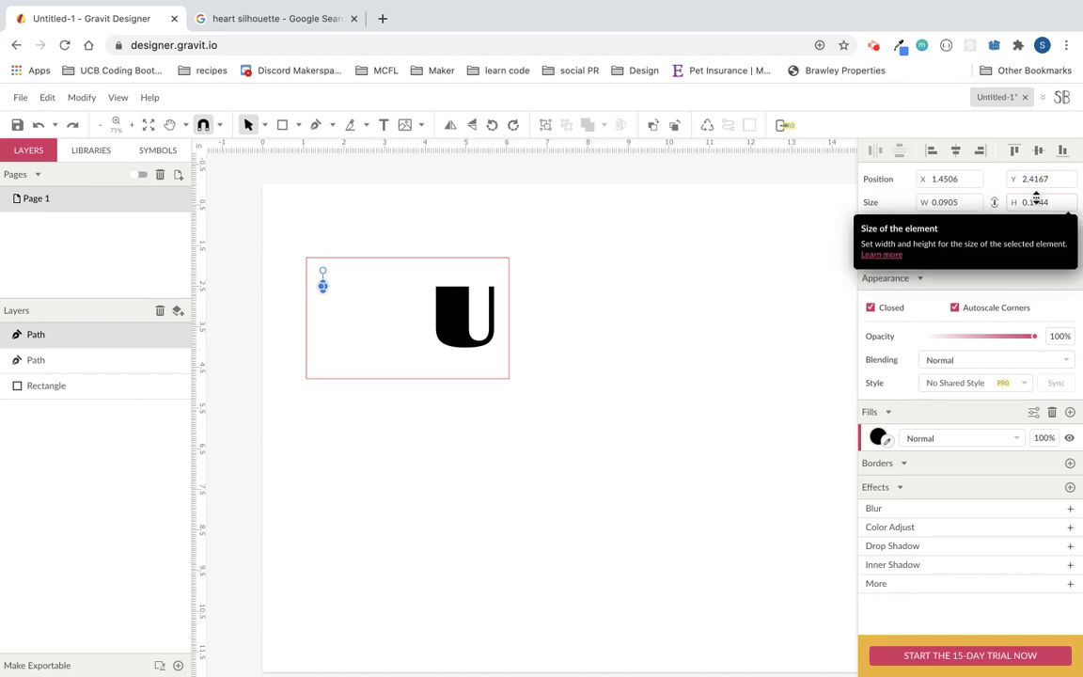
double_click(1035, 201)
text(1)
key(Return)
click(703, 340)
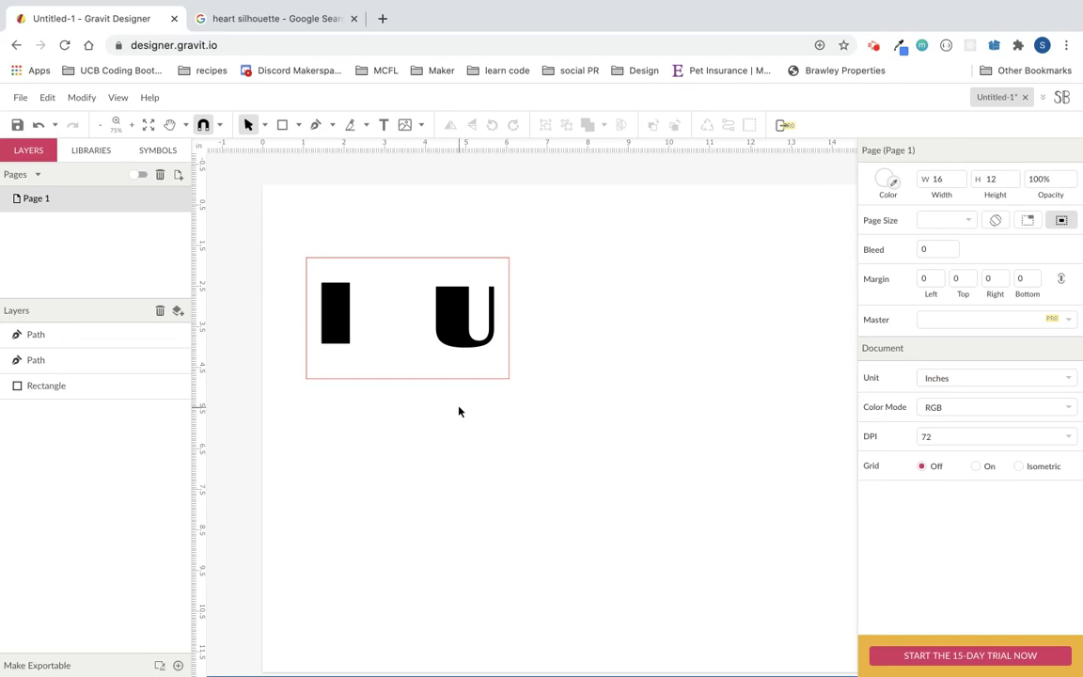
Browse Google Images heart silhouette results, starting and then cancelling a save of one
click(276, 23)
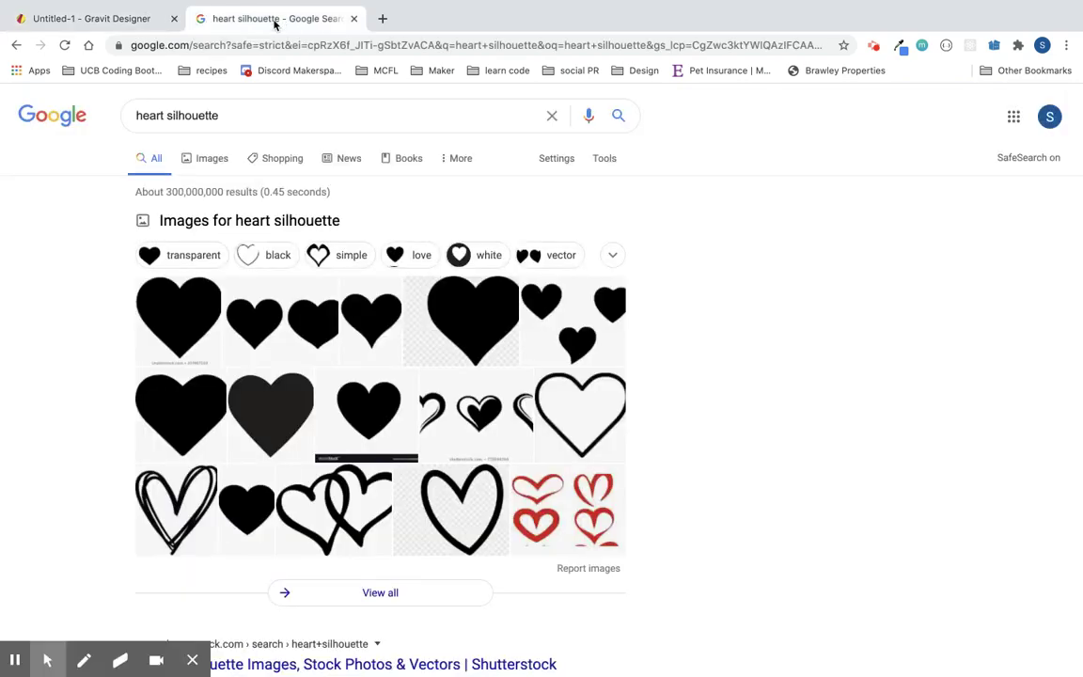
click(218, 166)
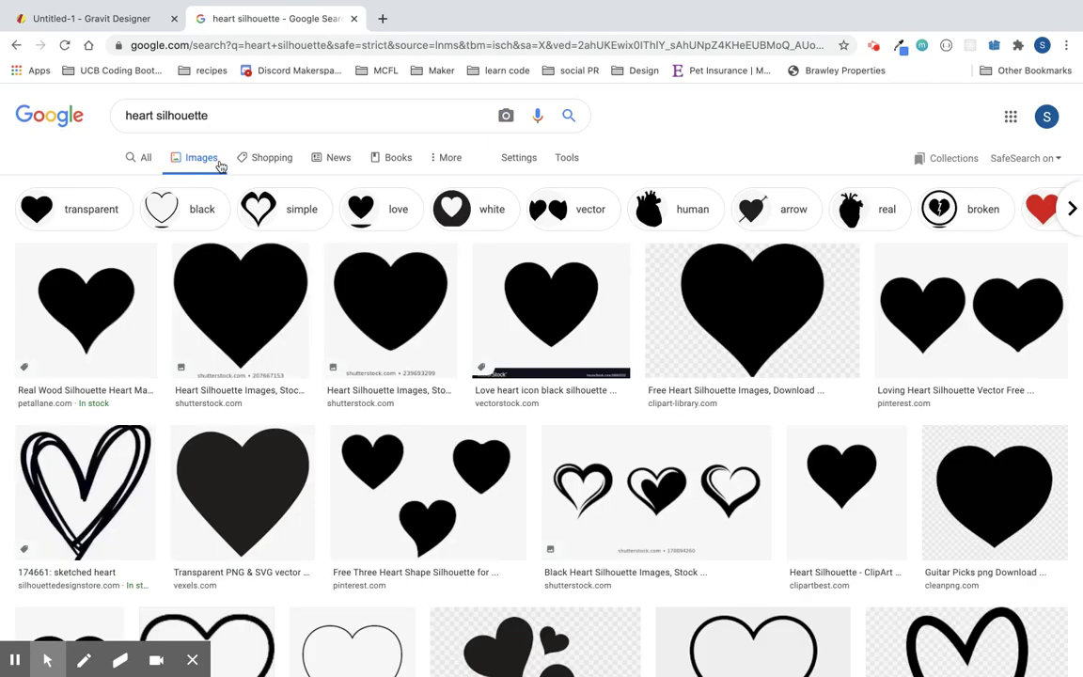
click(240, 274)
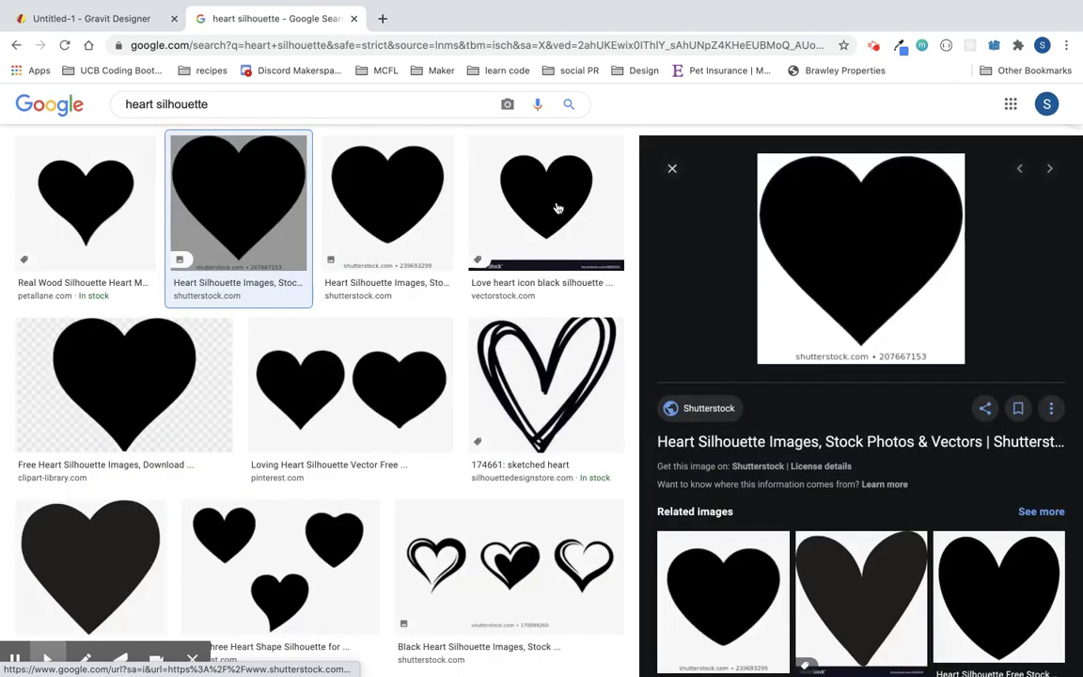
right_click(817, 271)
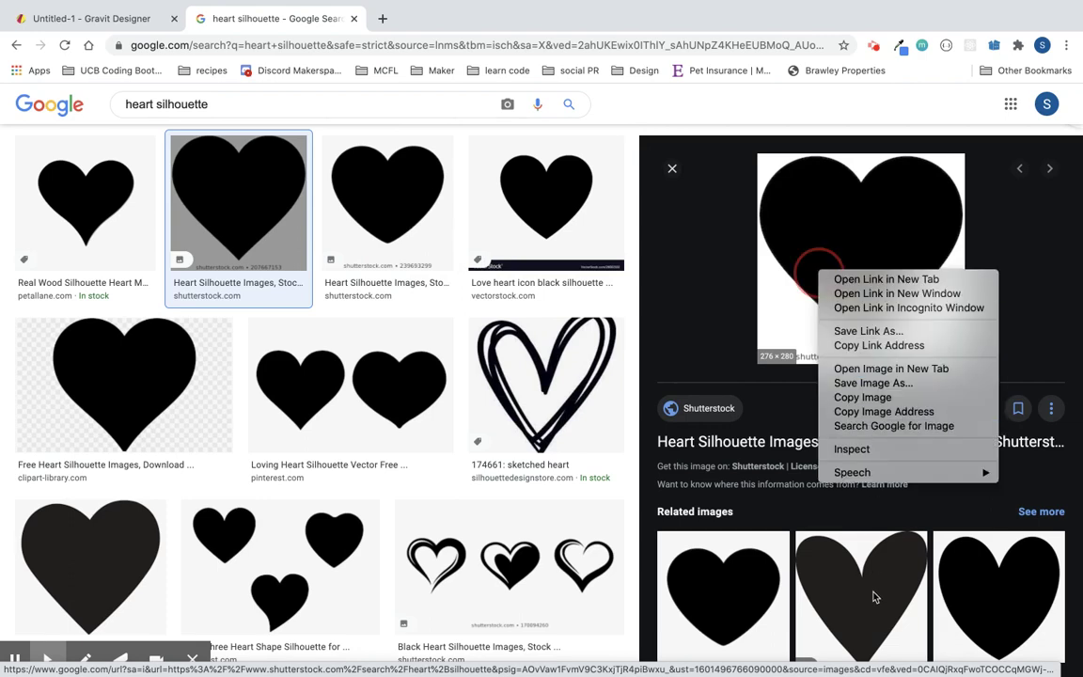
click(873, 383)
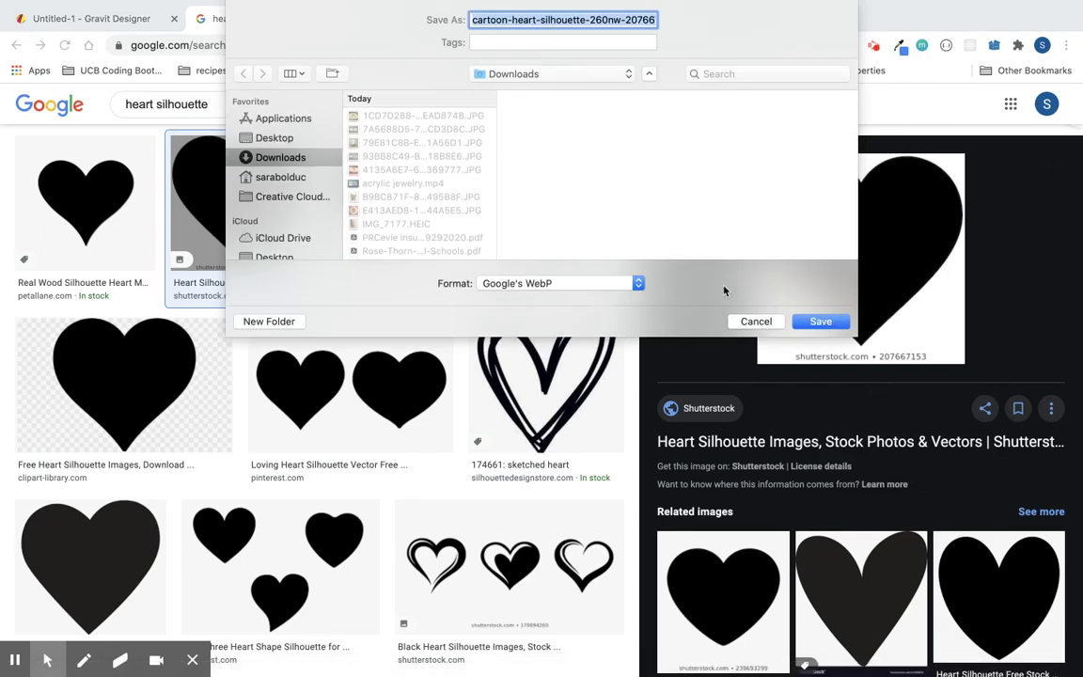
text(hear)
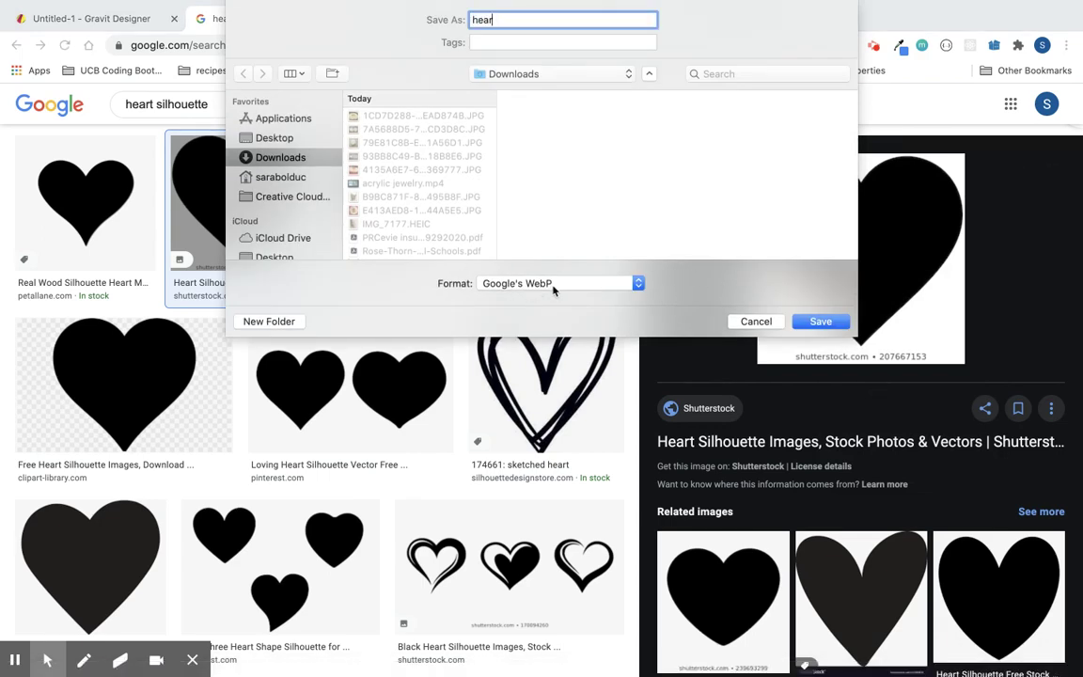
click(756, 321)
Save the IMGBIN heart silhouette to Downloads as heart.jpg and return to Gravit Designer
click(394, 229)
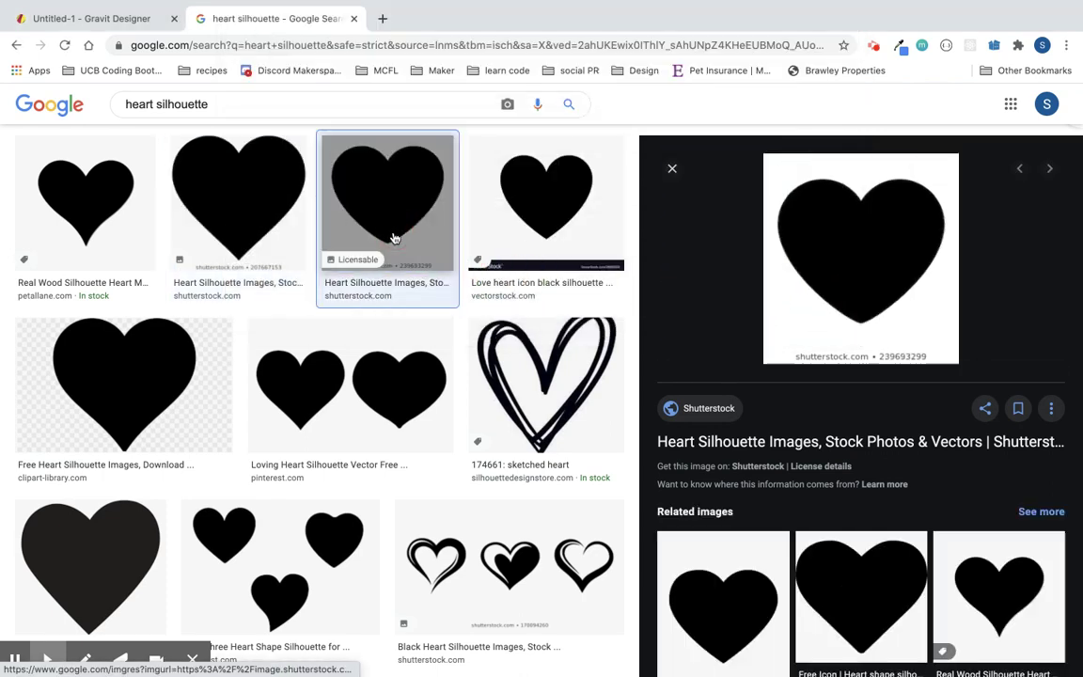
click(500, 218)
click(155, 333)
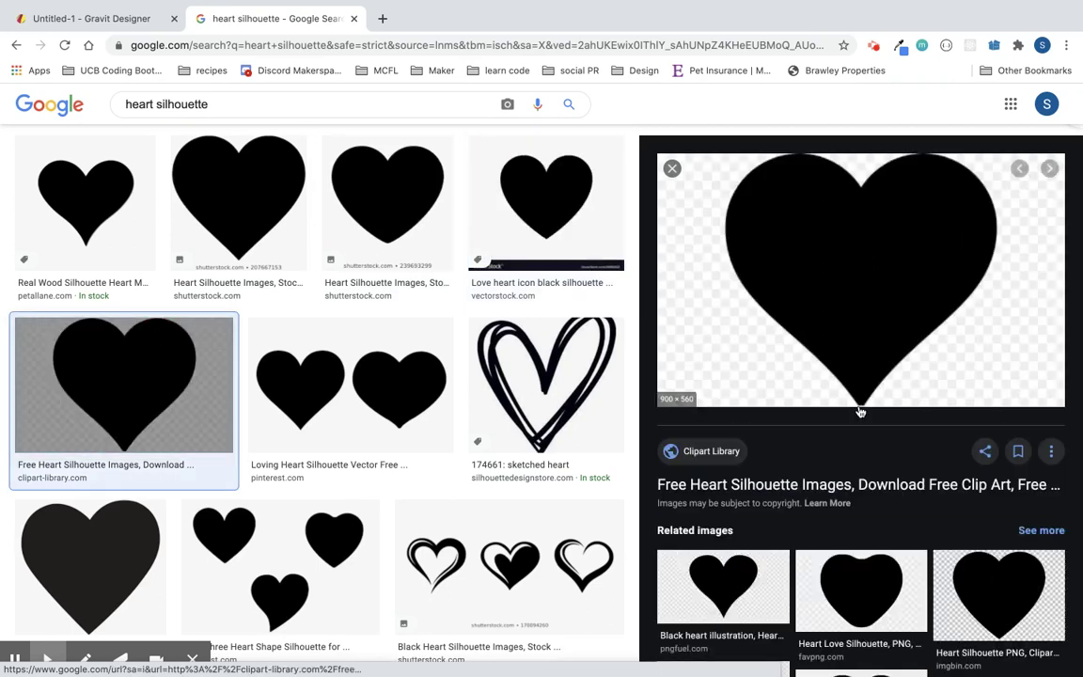
click(949, 626)
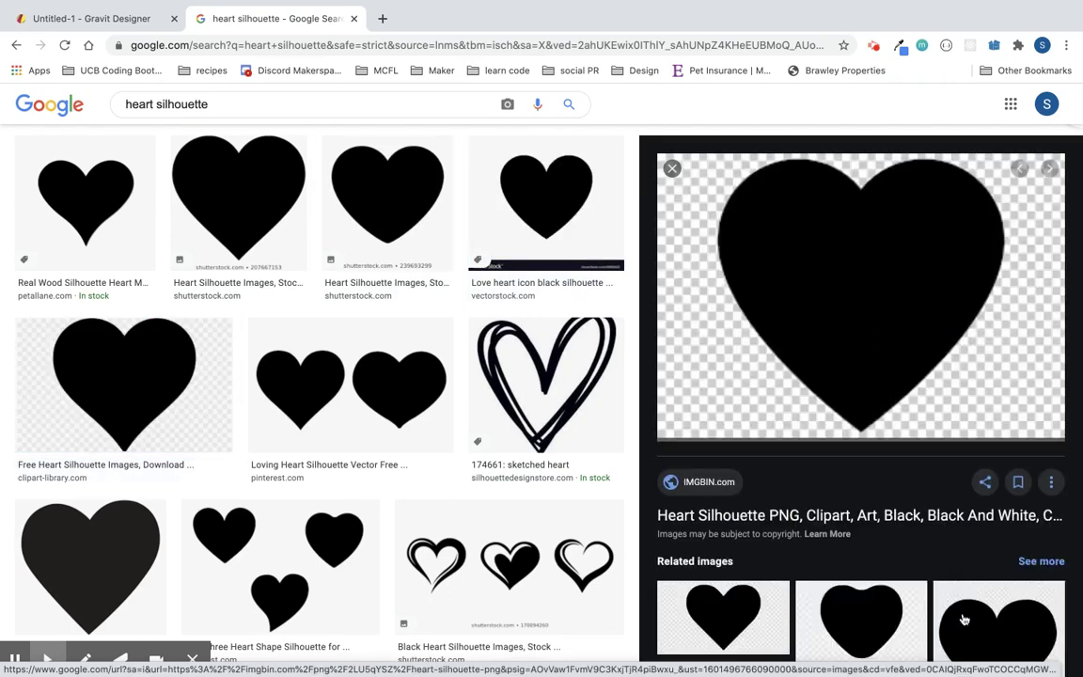
right_click(742, 305)
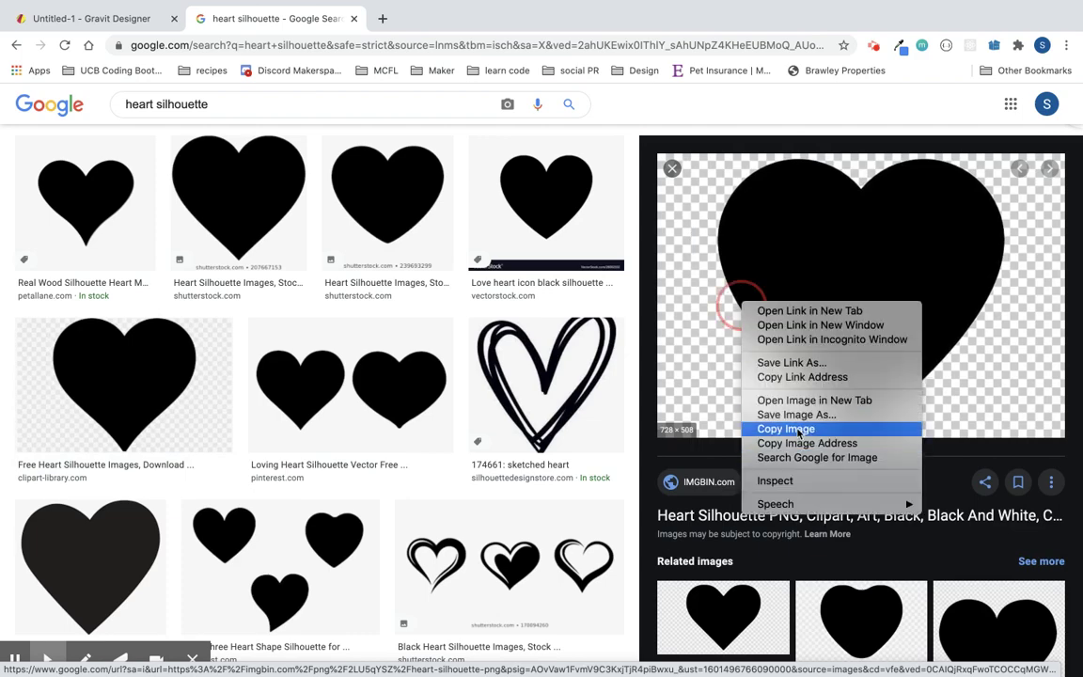
click(799, 416)
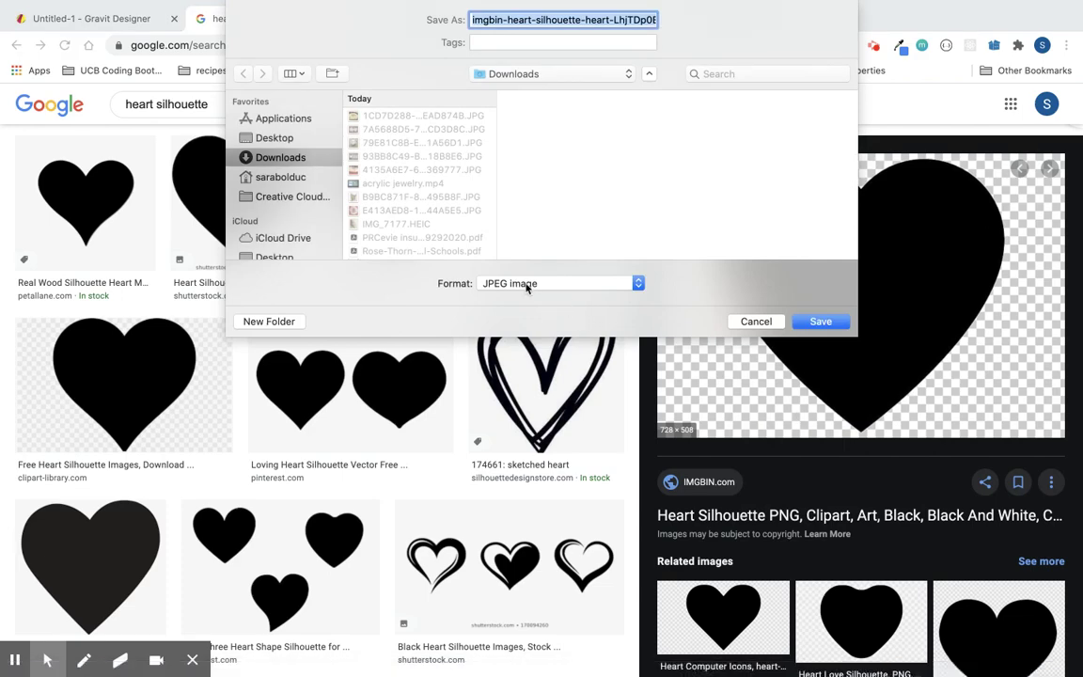
text(heart)
click(820, 321)
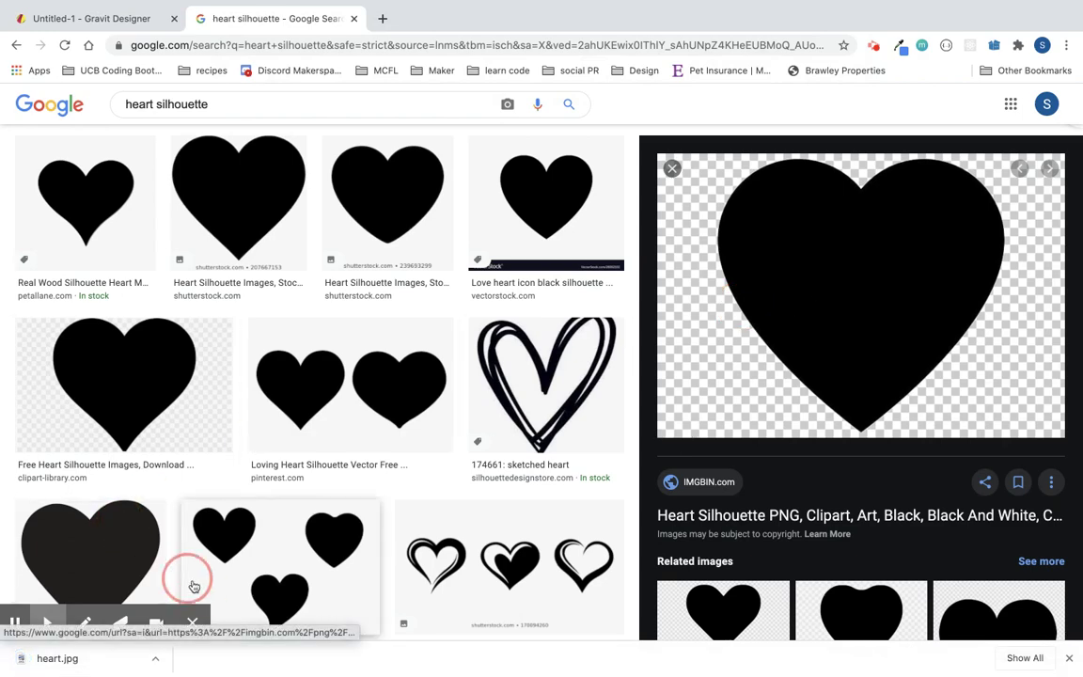
click(87, 586)
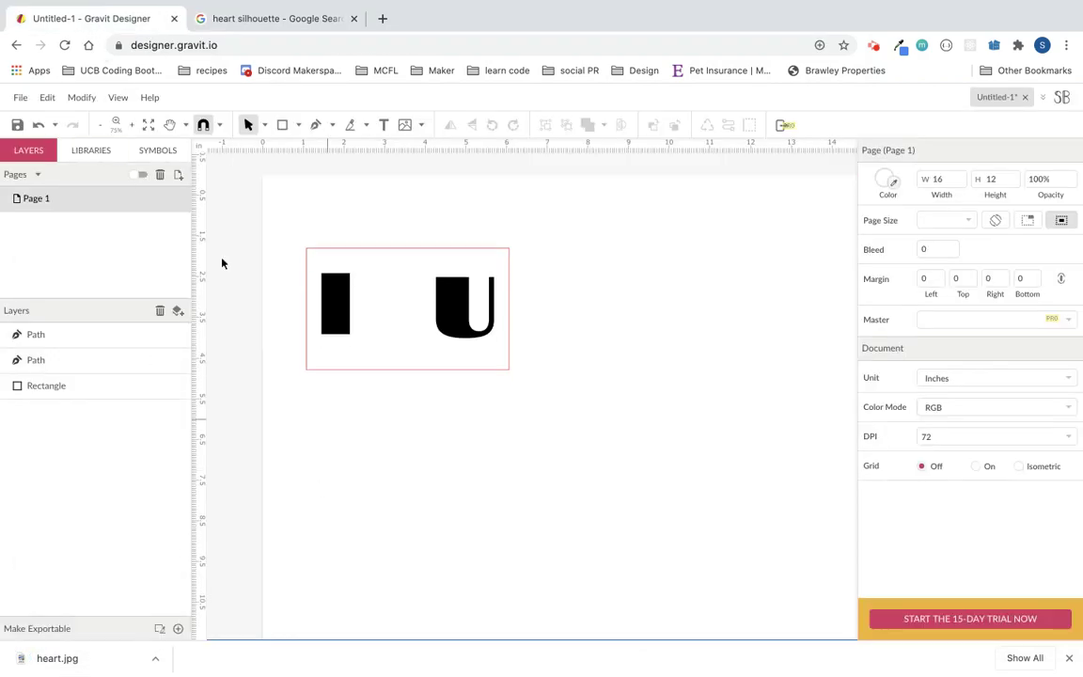
Place heart.jpg from Downloads onto the page
click(82, 98)
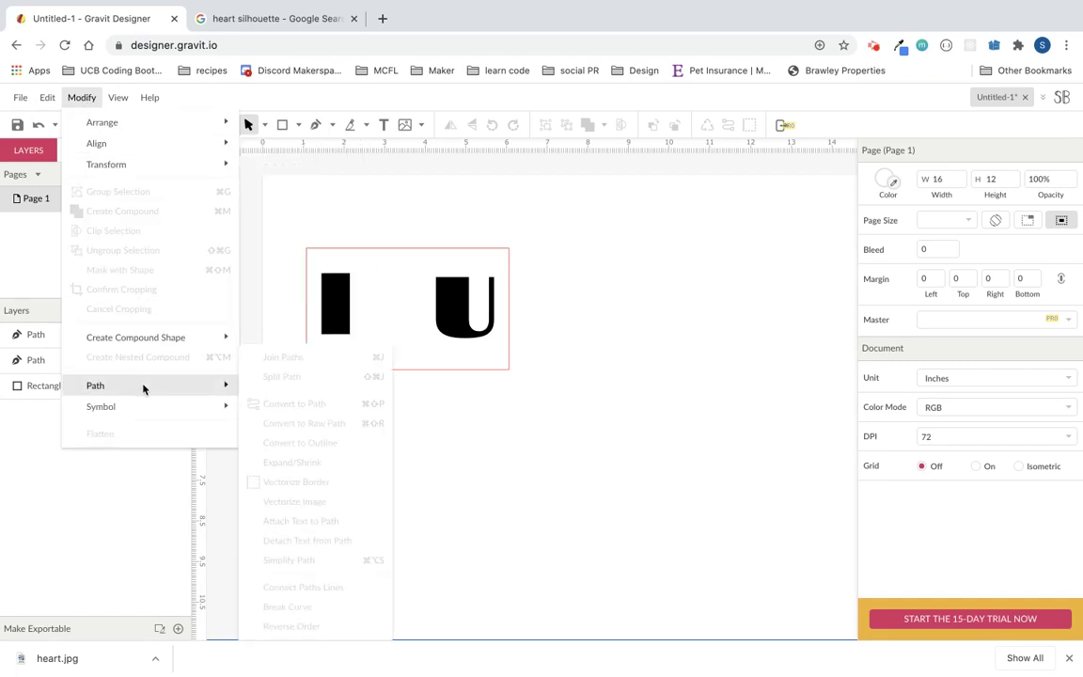
click(20, 98)
mouse_move(125, 351)
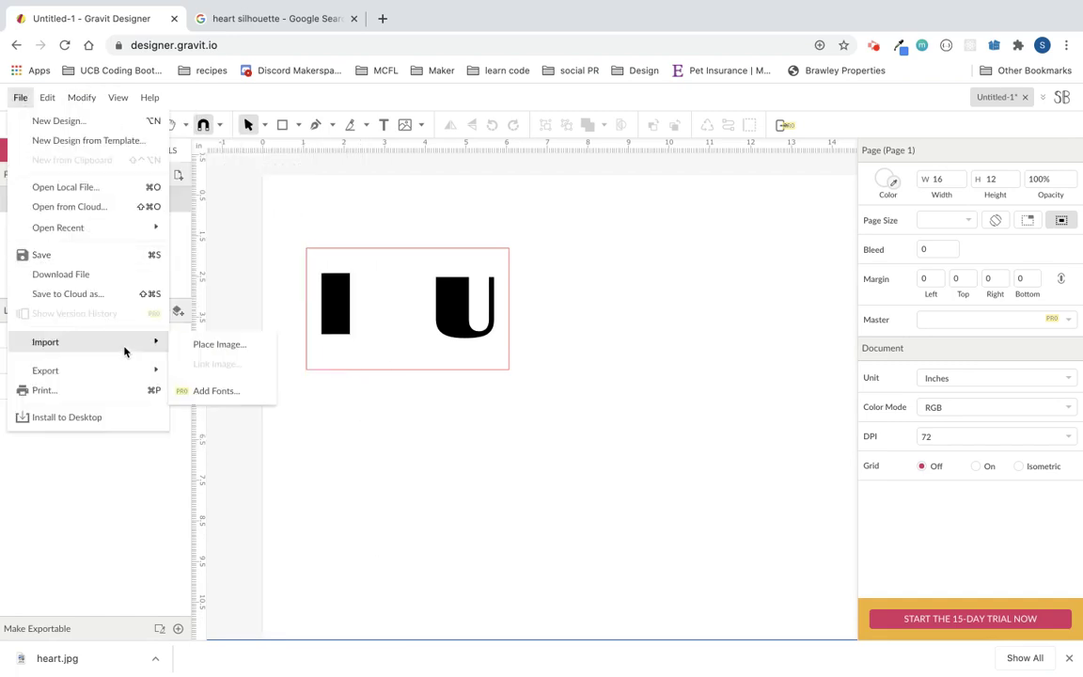
click(213, 344)
click(427, 165)
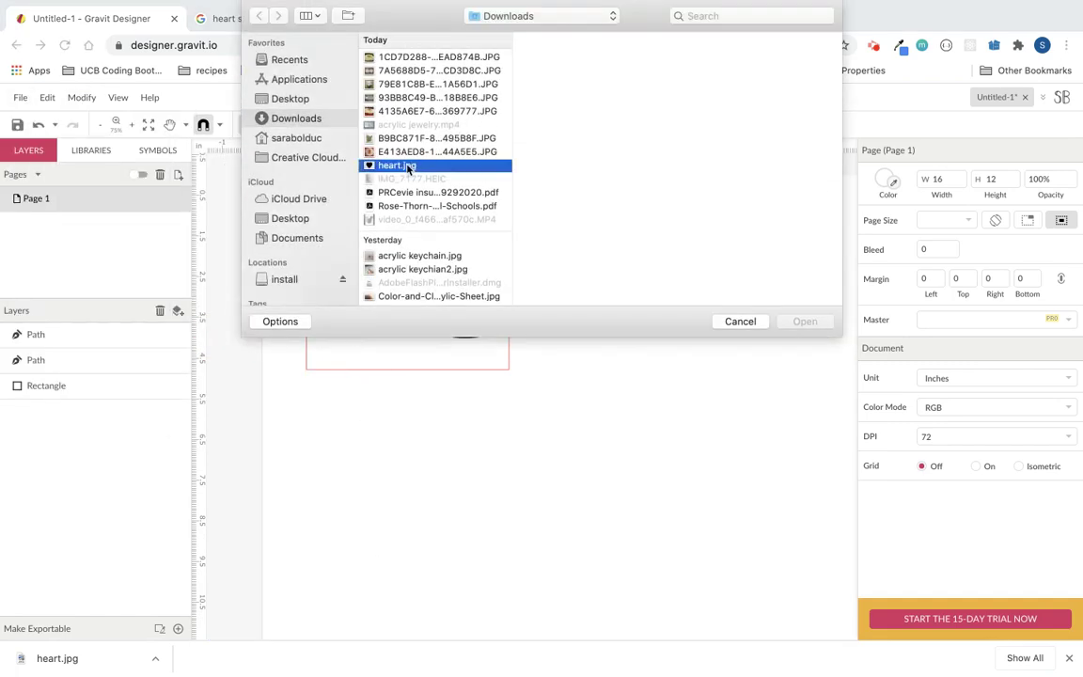
click(801, 322)
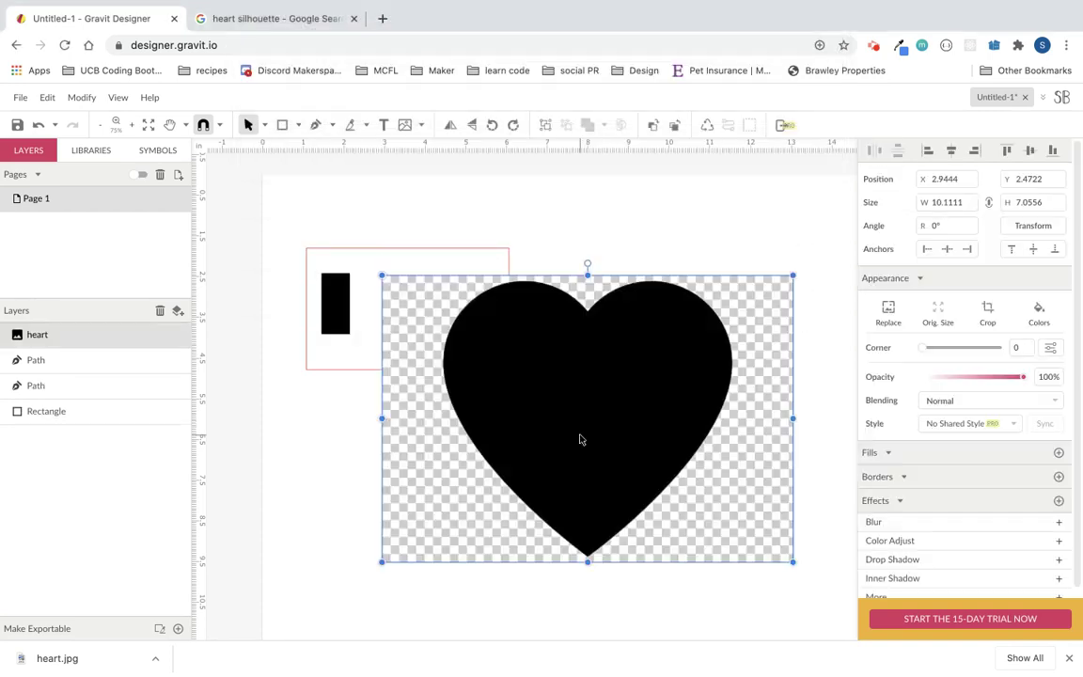
Vectorize the heart image into paths
click(82, 98)
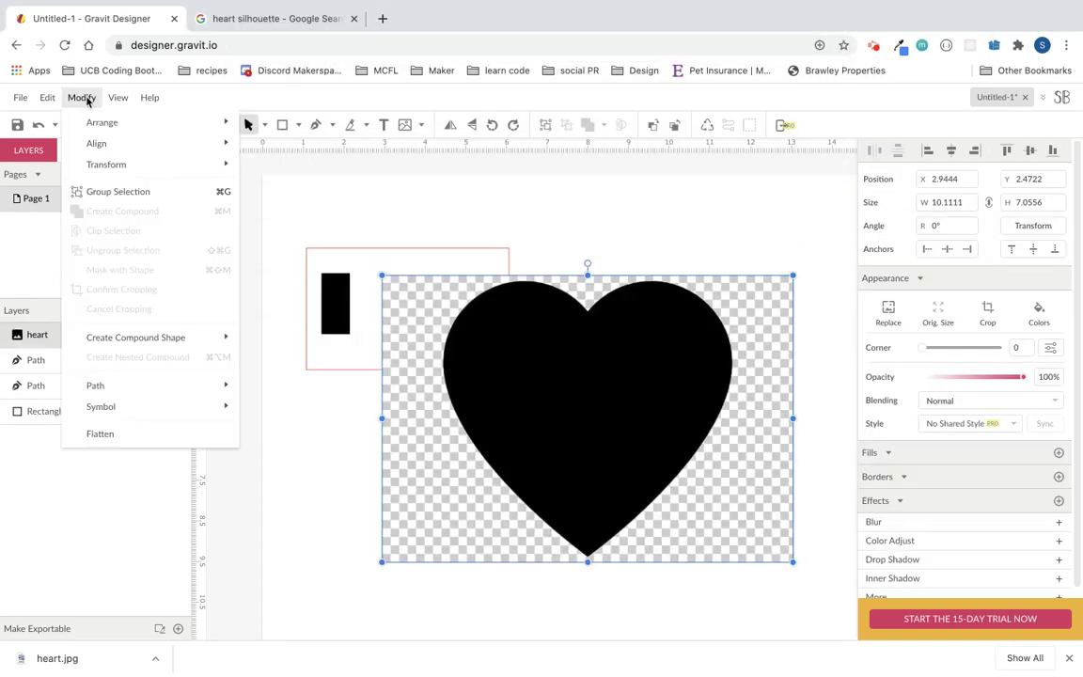
mouse_move(170, 384)
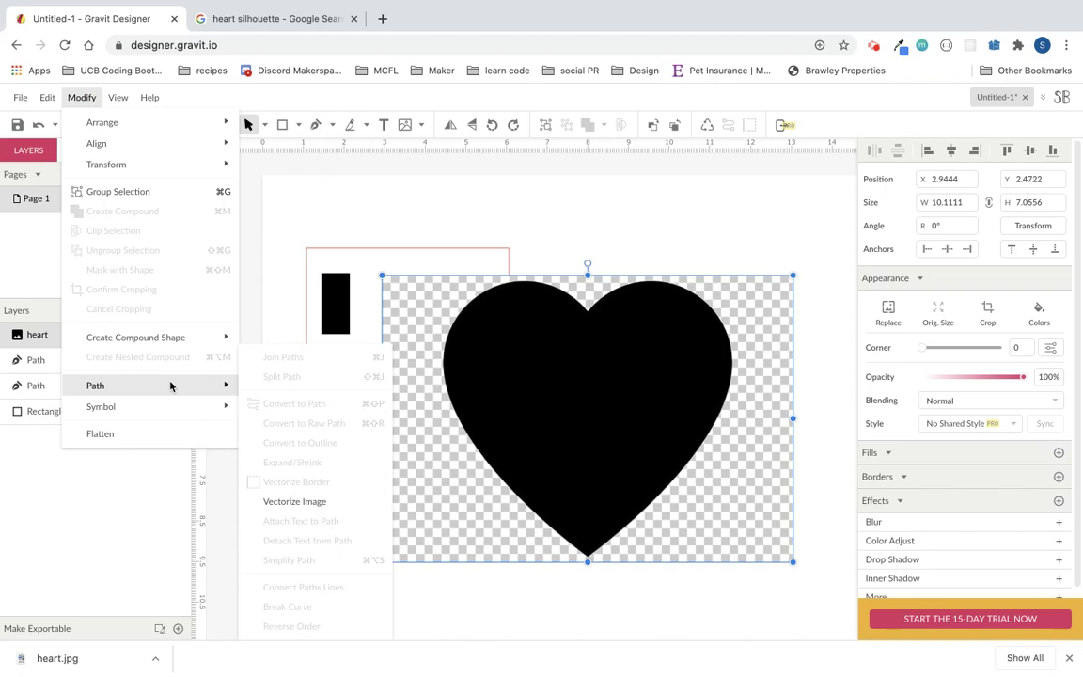
click(302, 506)
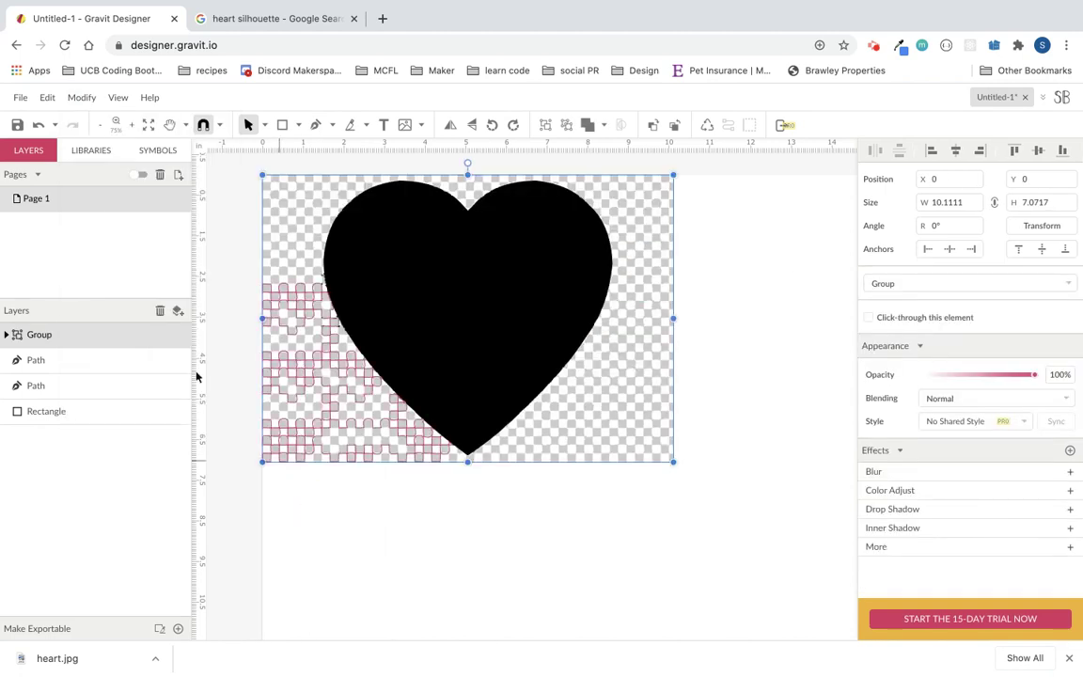
Lock both letter paths and the rectangle, then ungroup the vectorized heart
click(168, 368)
click(166, 386)
click(167, 411)
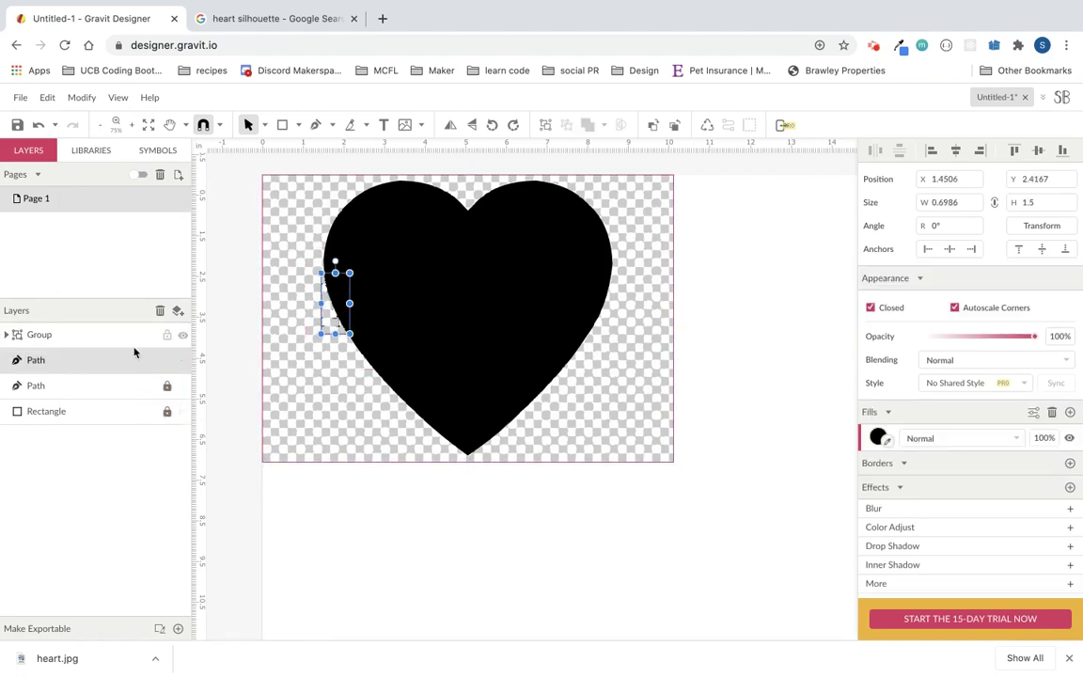
click(166, 360)
click(101, 335)
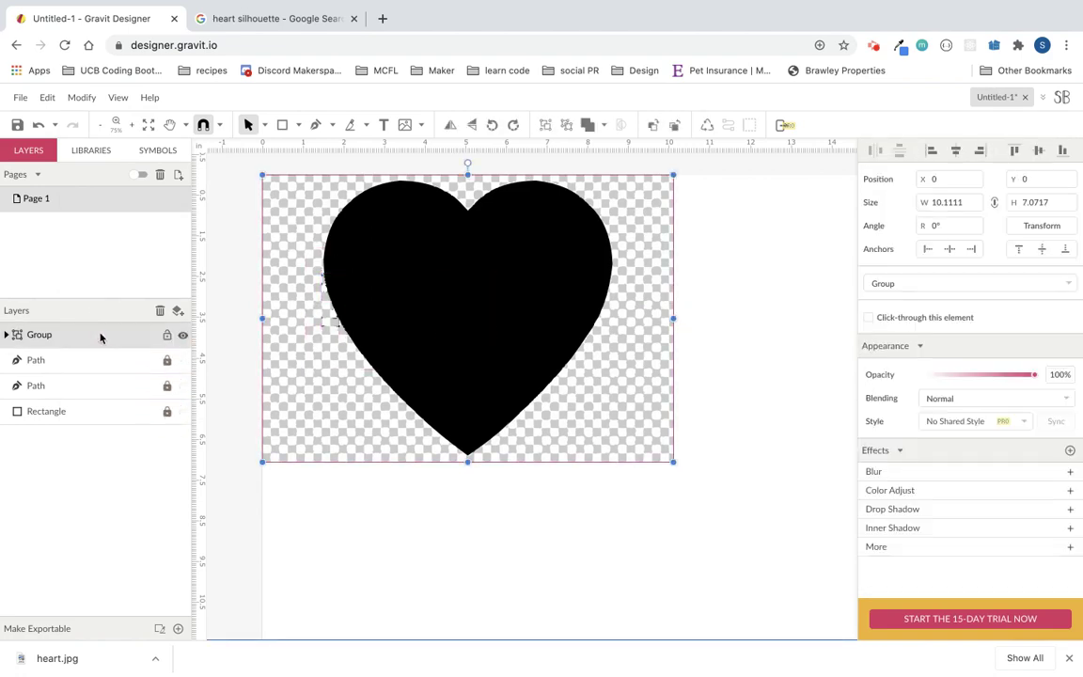
right_click(100, 335)
click(140, 360)
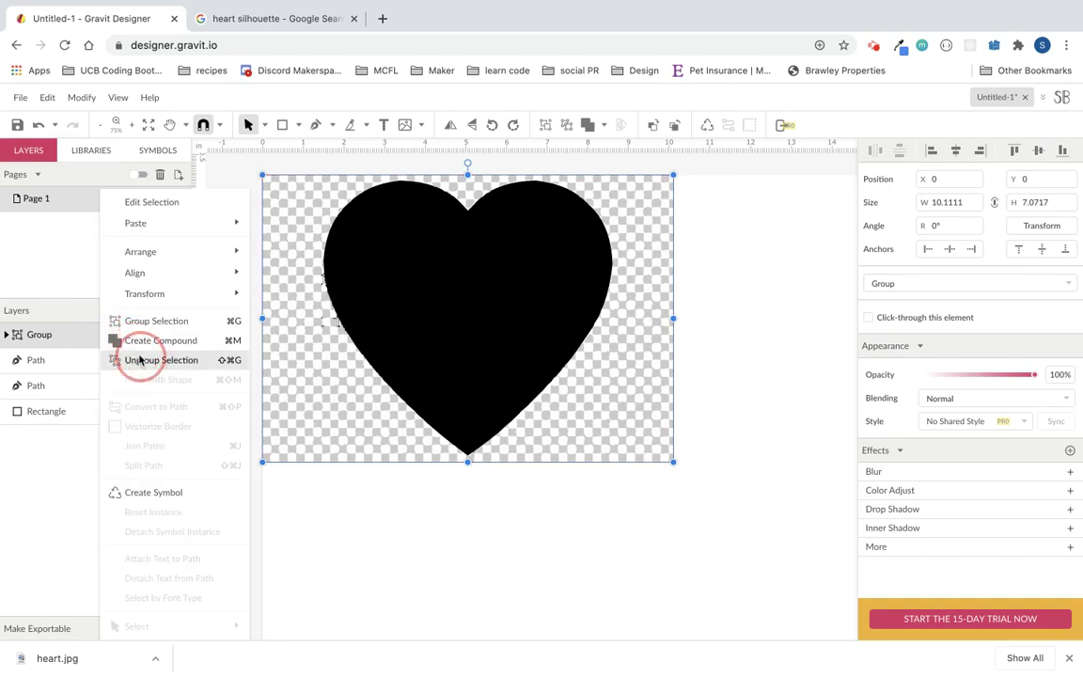
Lock the black heart and marquee-select all the background shapes around it
click(93, 522)
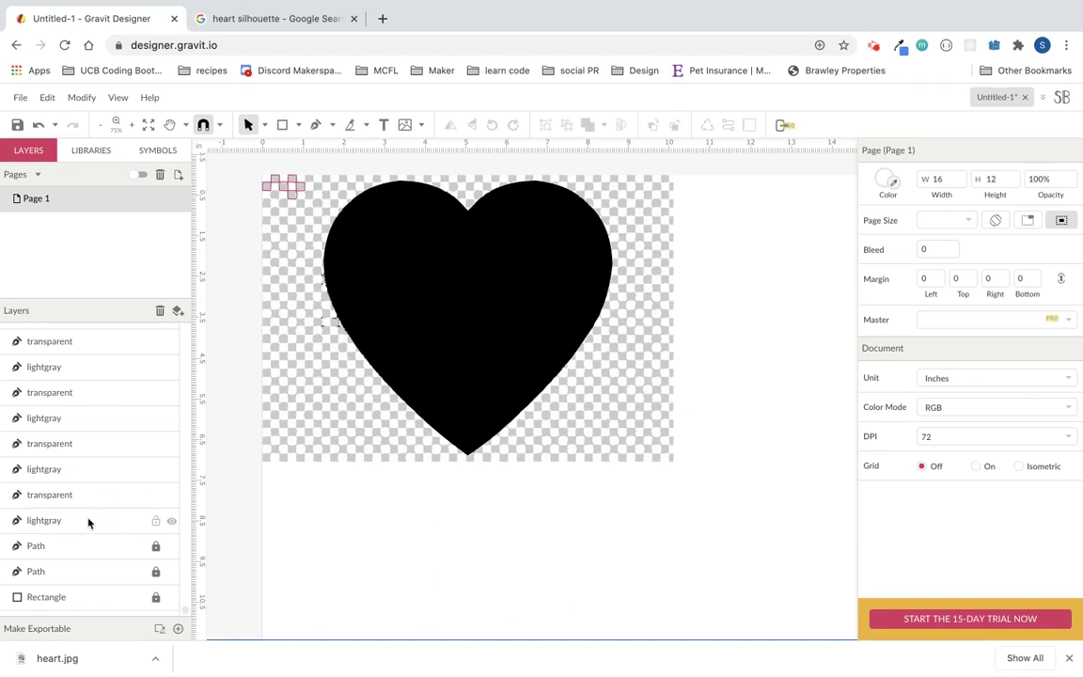
click(91, 505)
click(92, 520)
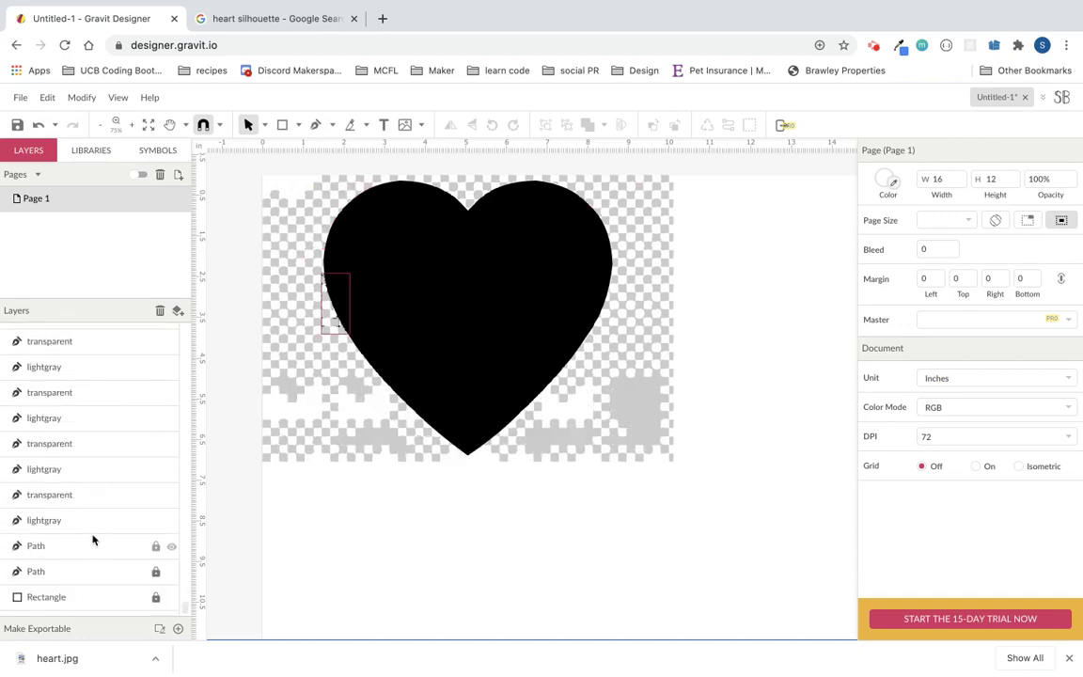
click(95, 522)
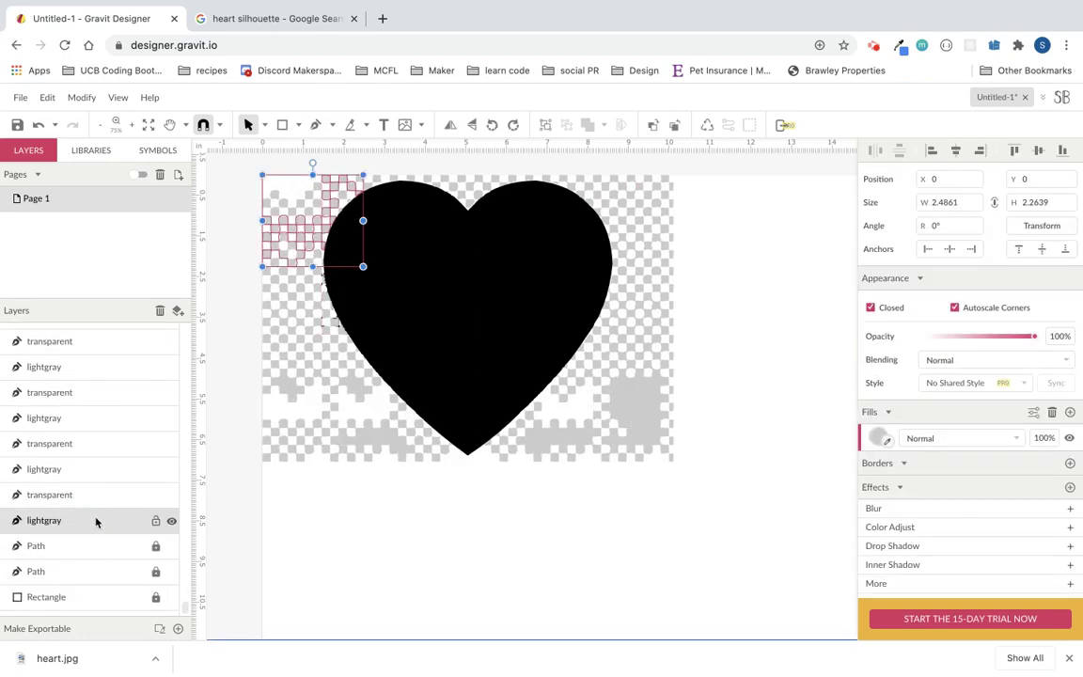
click(442, 349)
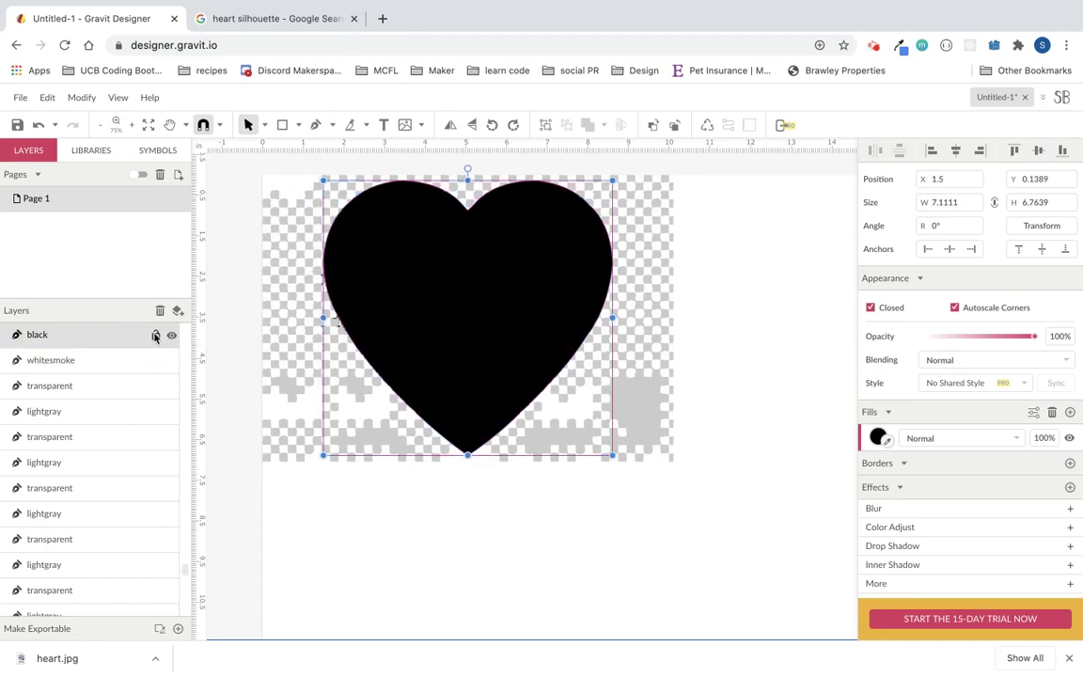
click(156, 335)
scroll(92, 575, down, 3)
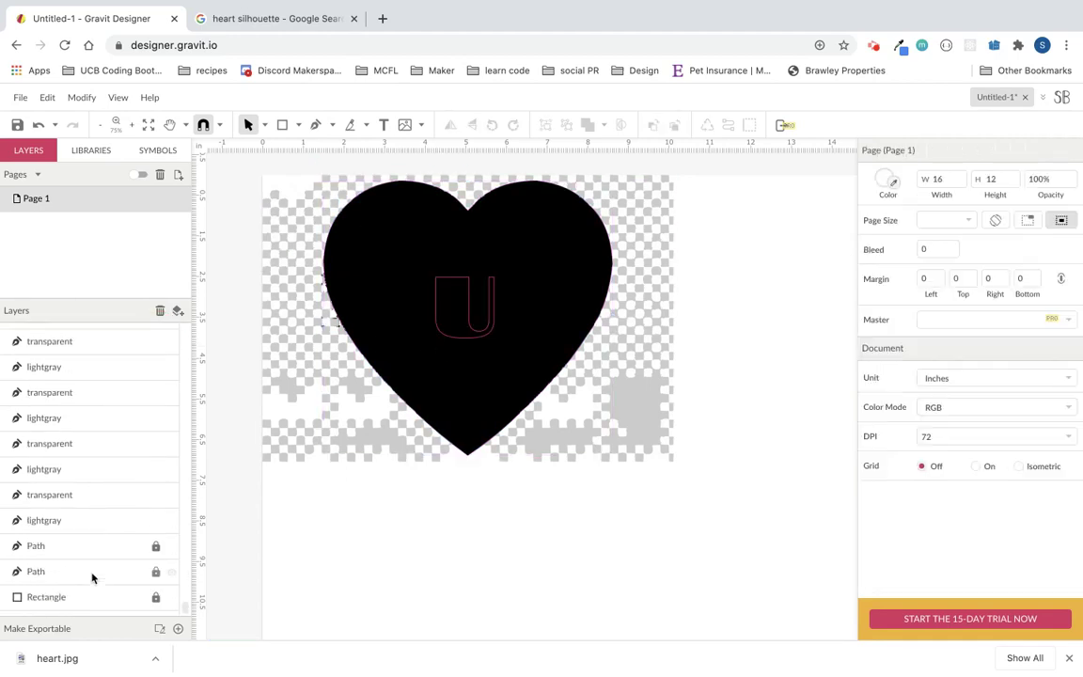
click(95, 515)
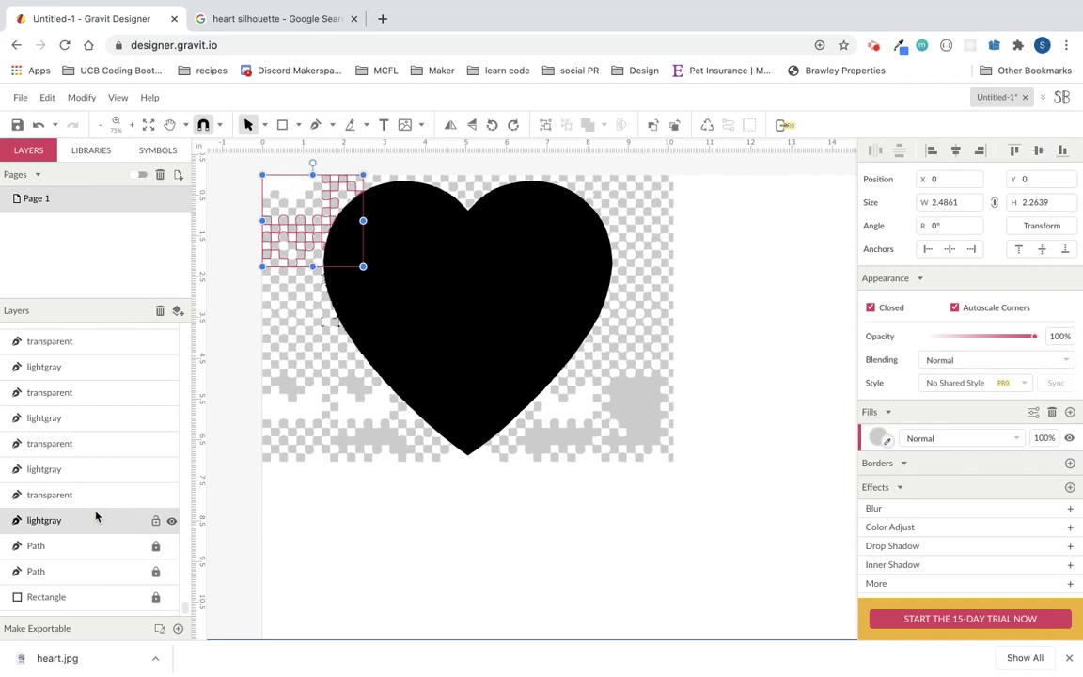
drag(725, 496, 212, 141)
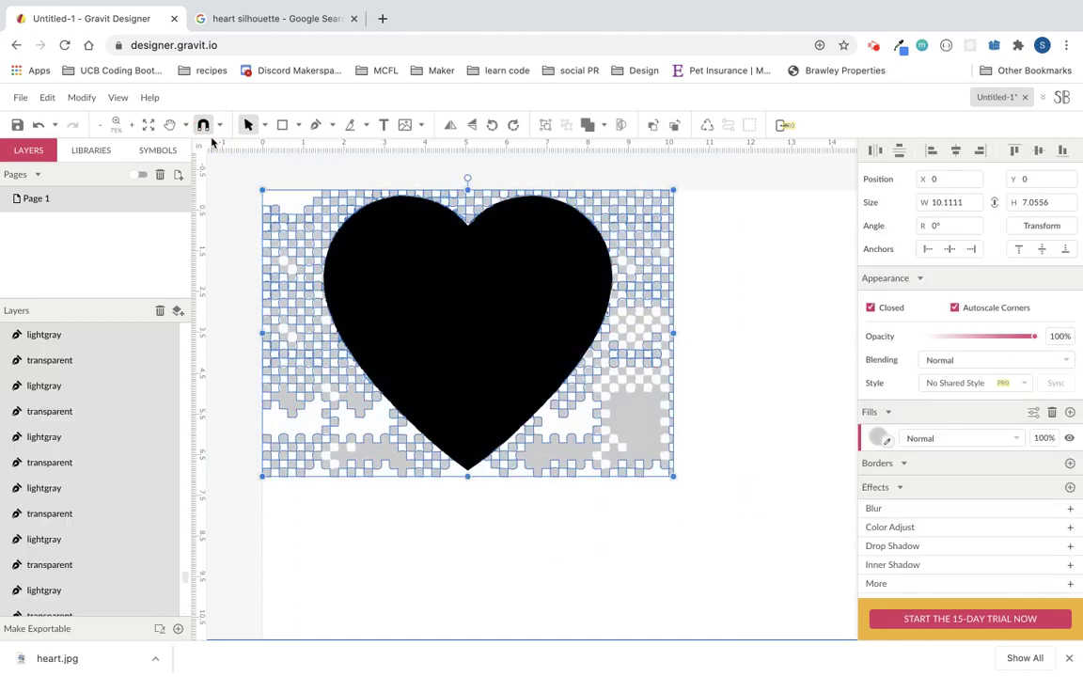
Delete the selected background shapes plus a run of leftover transparent layers
key(Delete)
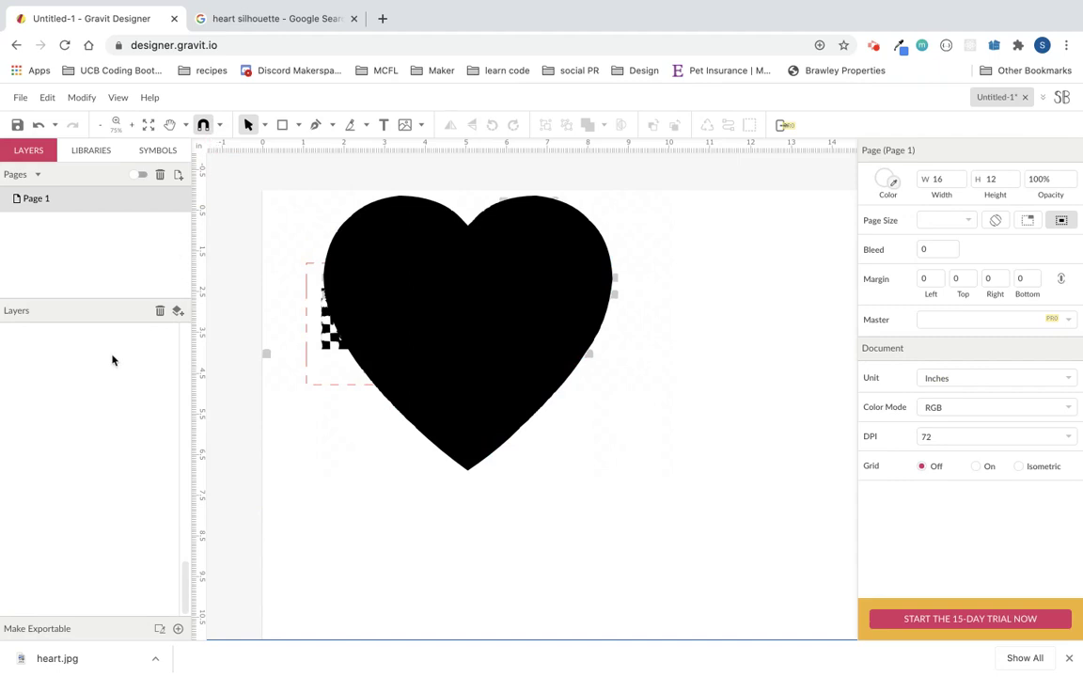
scroll(111, 360, up, 10)
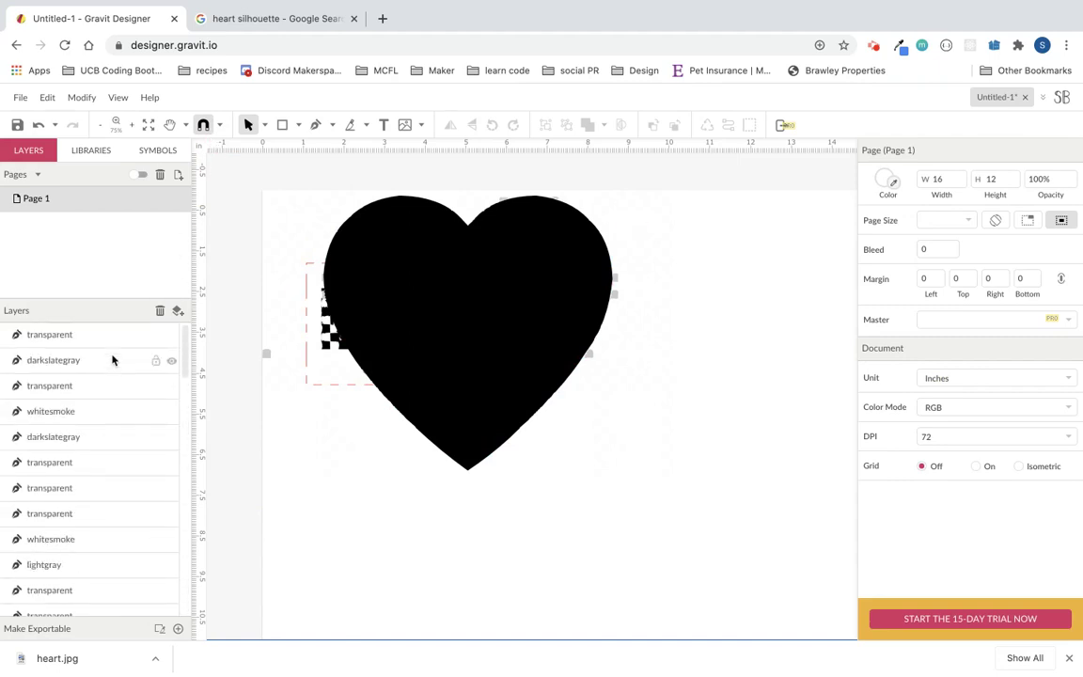
click(97, 337)
scroll(109, 486, down, 5)
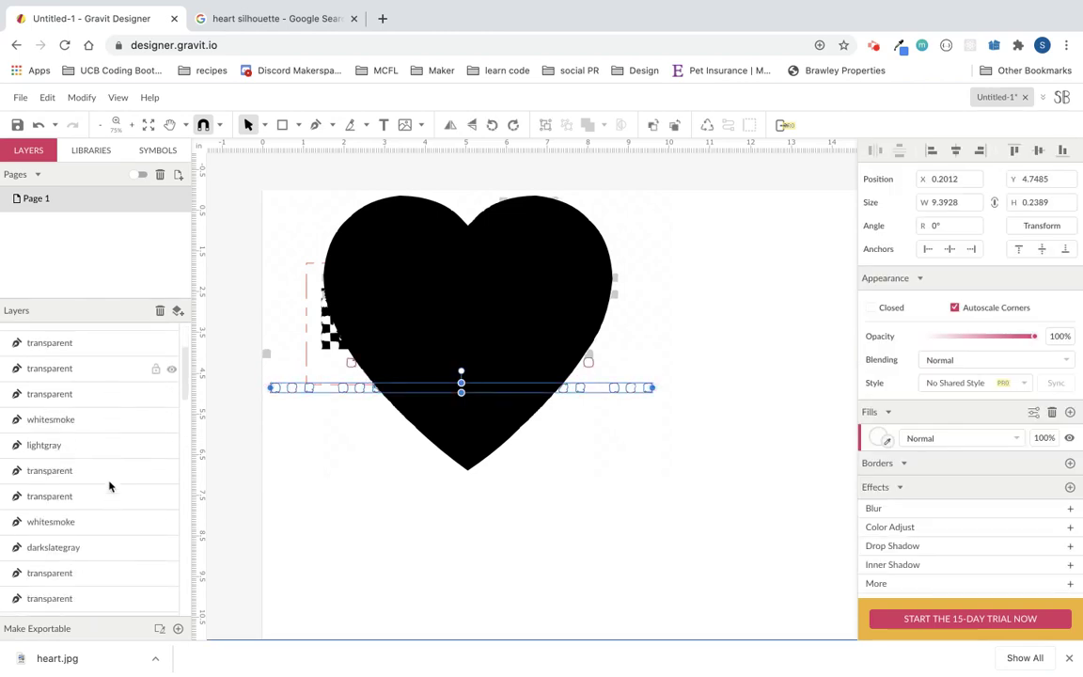
scroll(110, 487, down, 10)
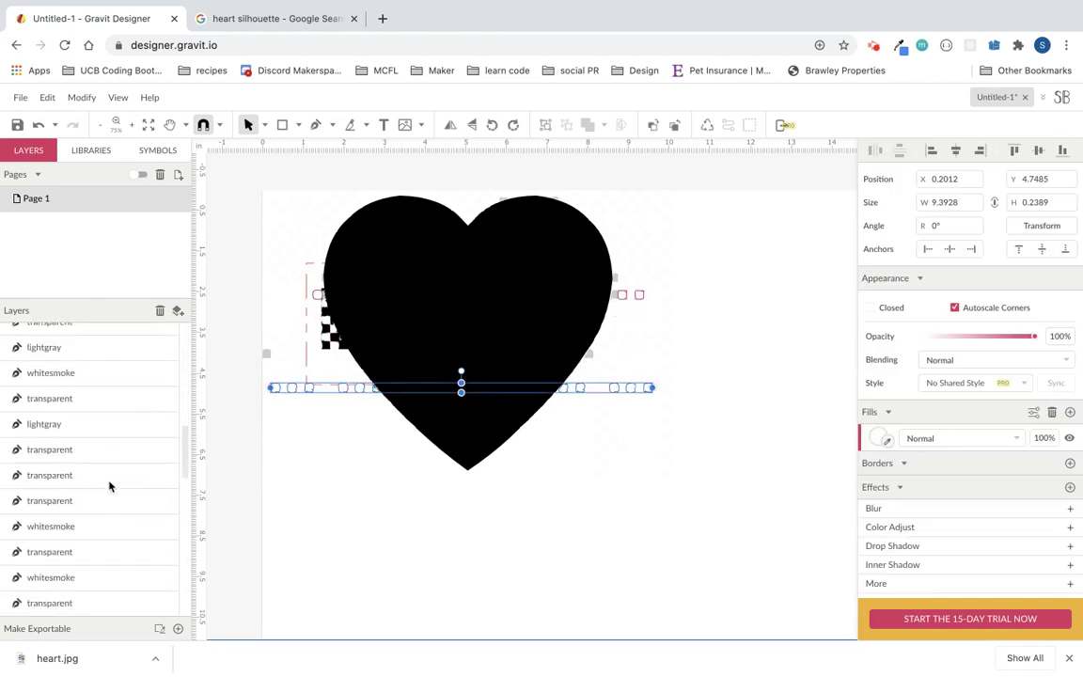
scroll(109, 486, down, 5)
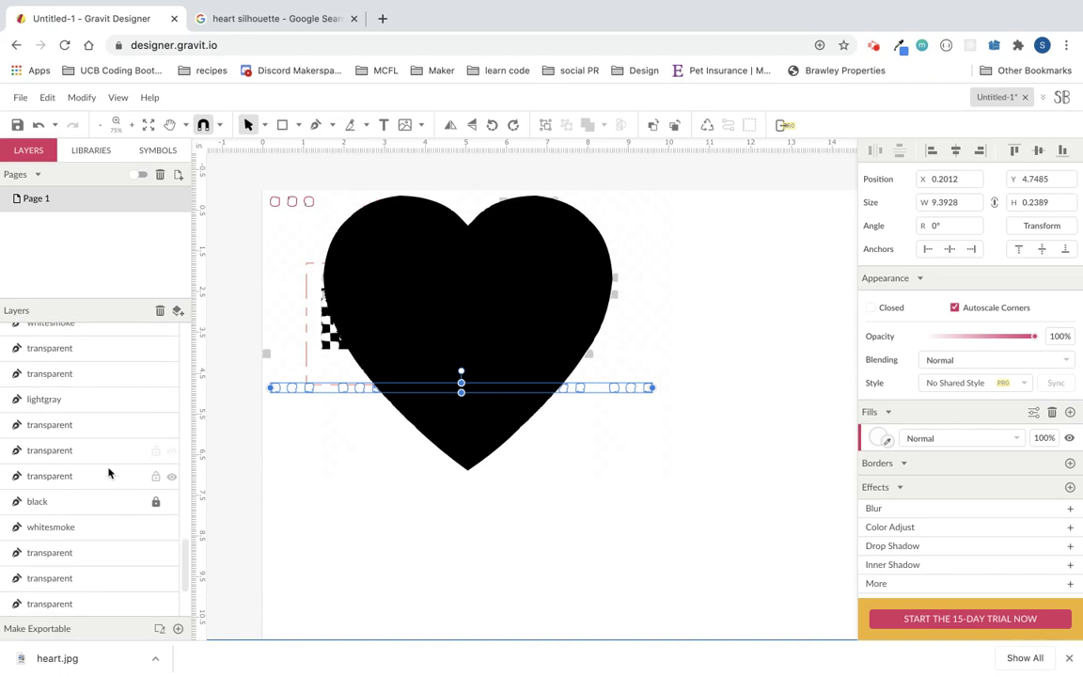
shift+click(106, 476)
key(Delete)
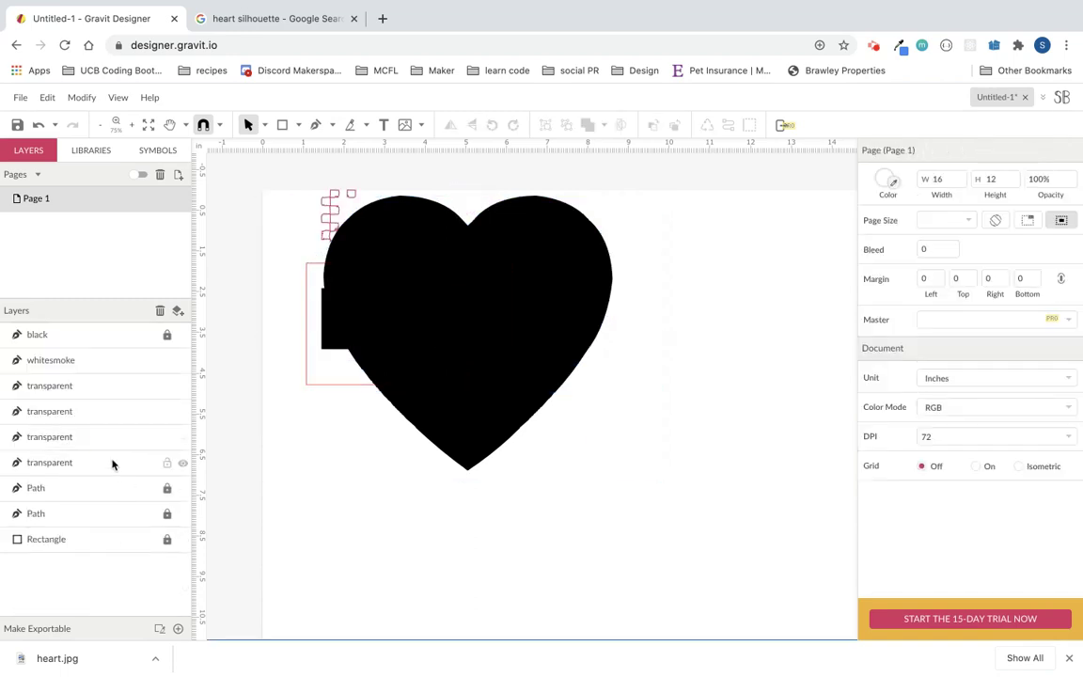
Delete the last leftover background layers and unlock the black heart
click(111, 461)
shift+click(116, 360)
key(Delete)
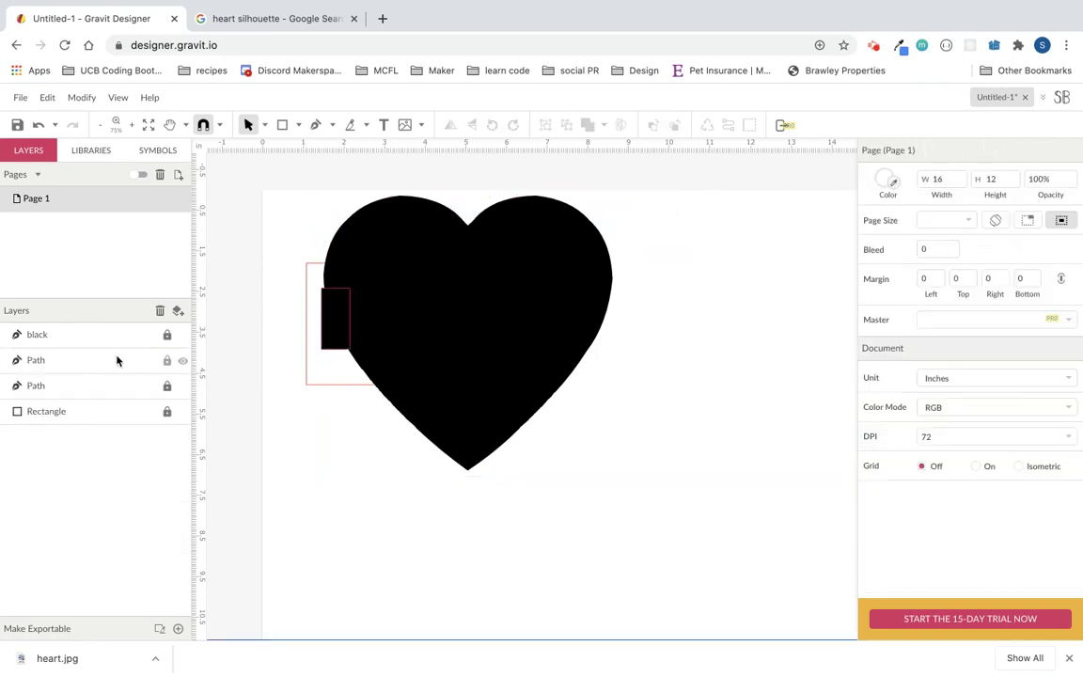
click(168, 334)
Resize the black heart to 1.5 inches tall and place it between I and U
click(117, 339)
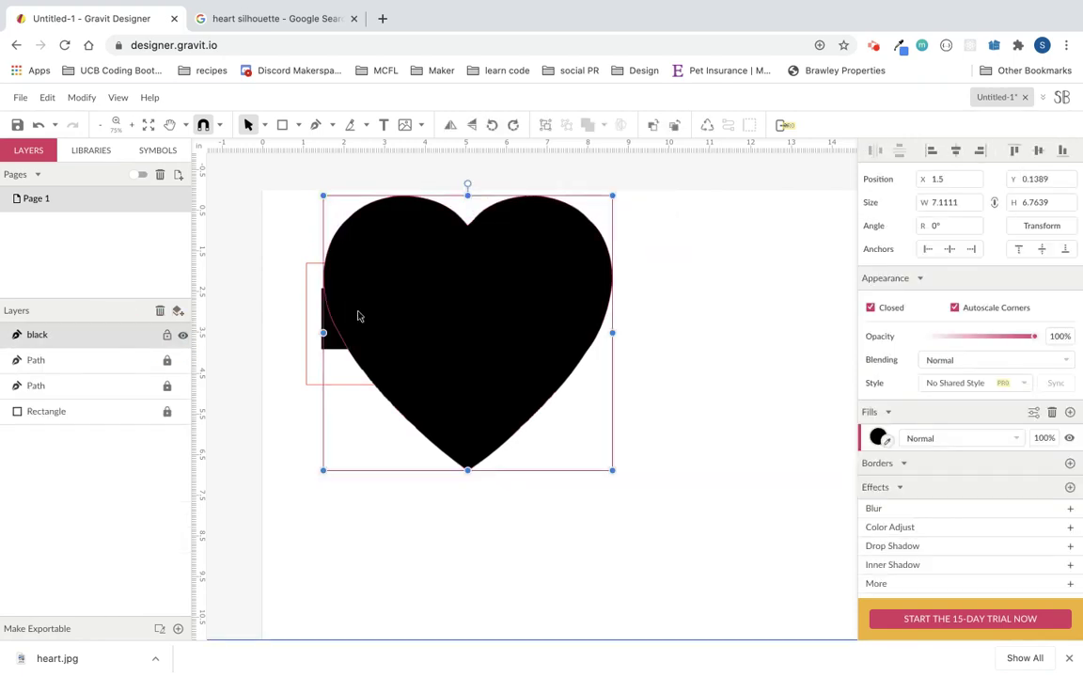
click(1043, 203)
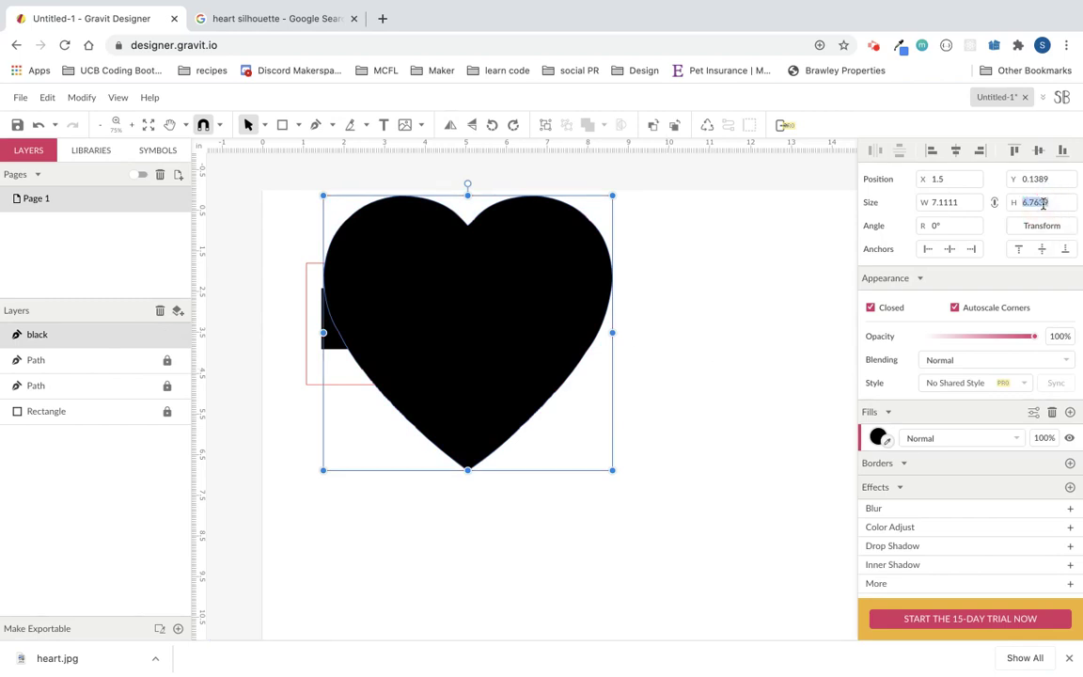
text(1.5)
key(Return)
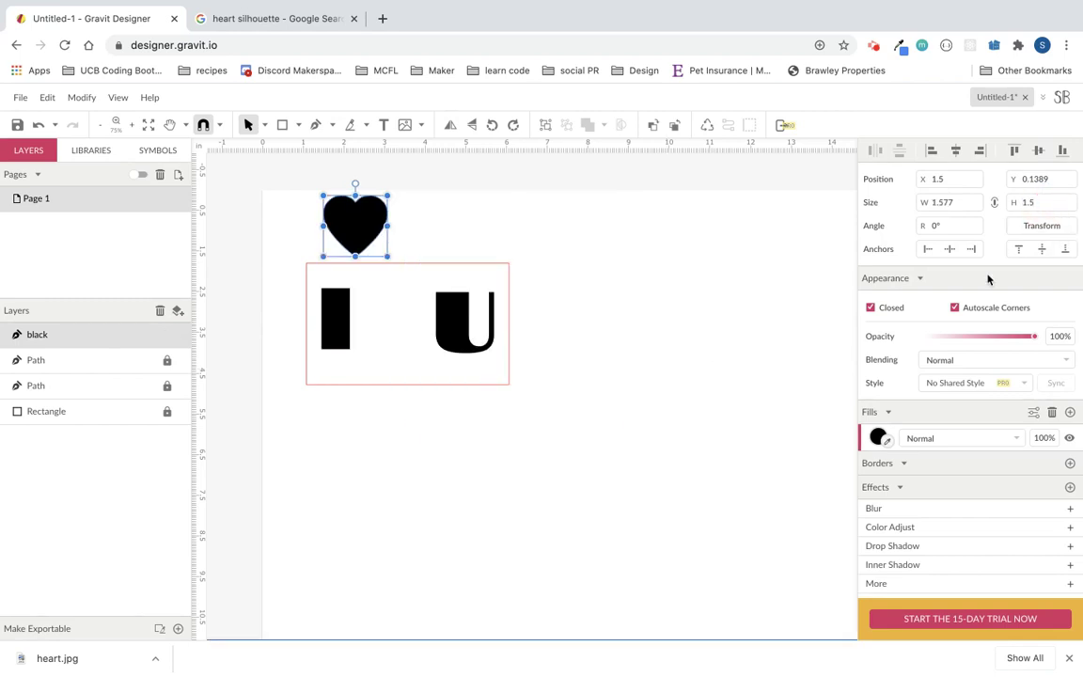
drag(355, 225, 393, 324)
click(575, 336)
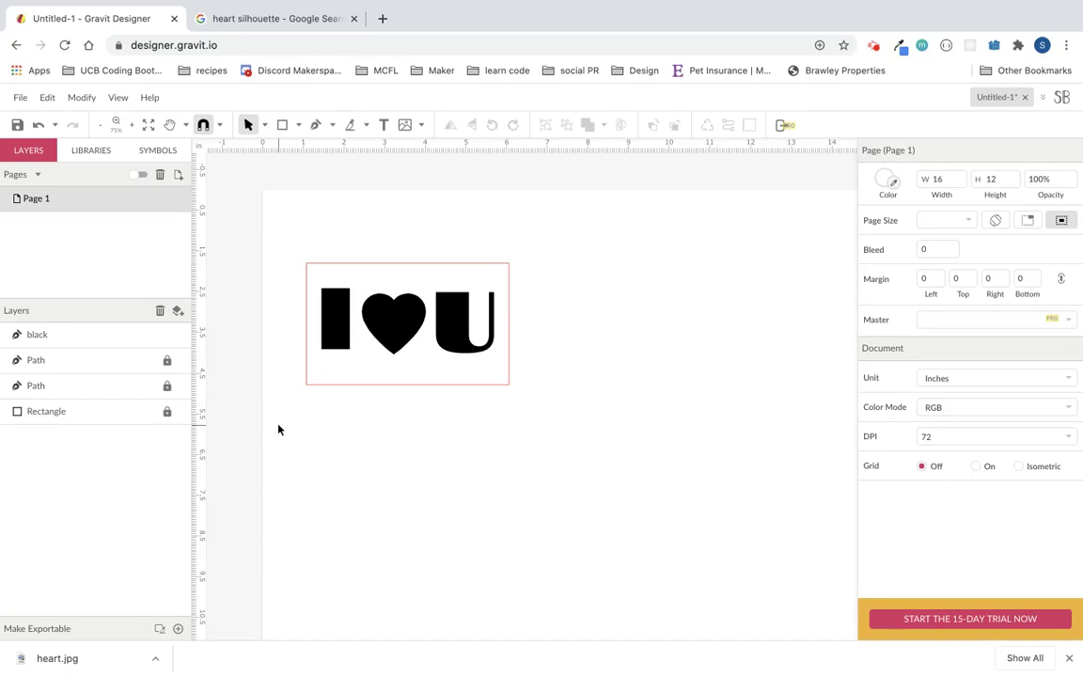
Unlock the two Path layers and the Rectangle layer
click(167, 360)
click(167, 387)
click(167, 411)
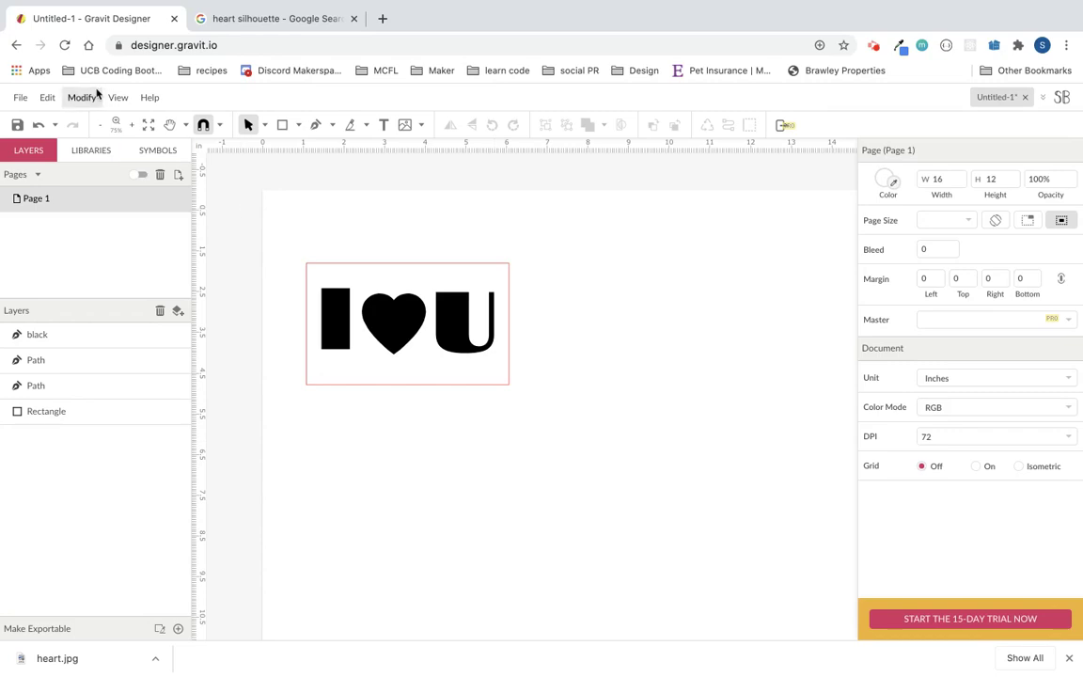
Save the I ♥ U design to Gravit Cloud as 'sarab_lightUpPlaque_acrylic'
click(19, 98)
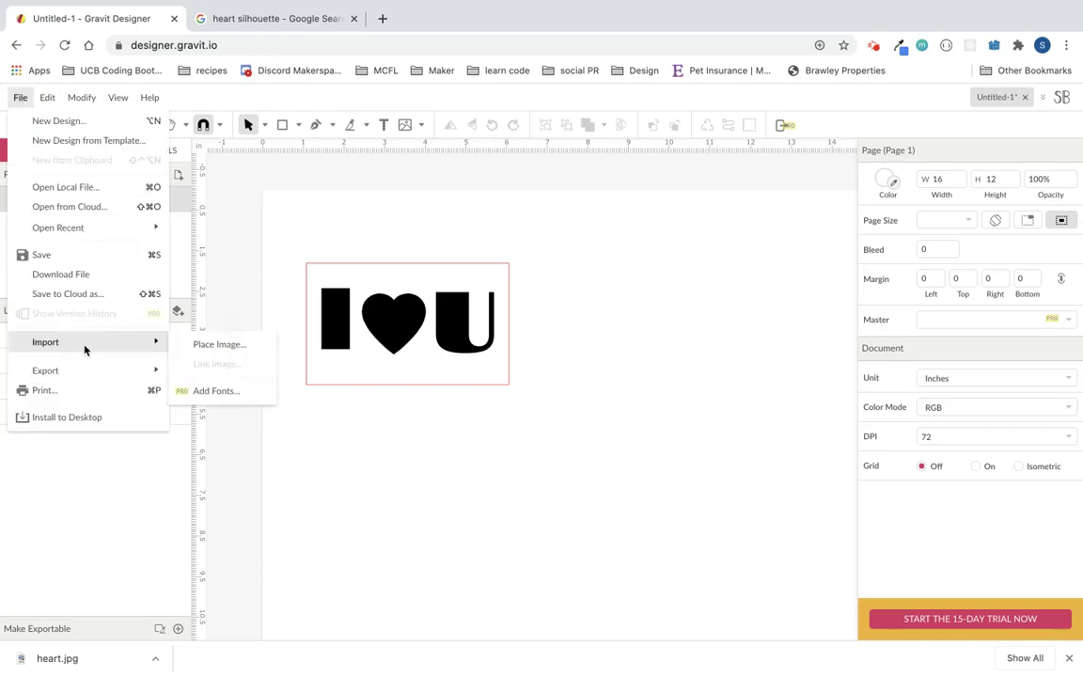
click(103, 254)
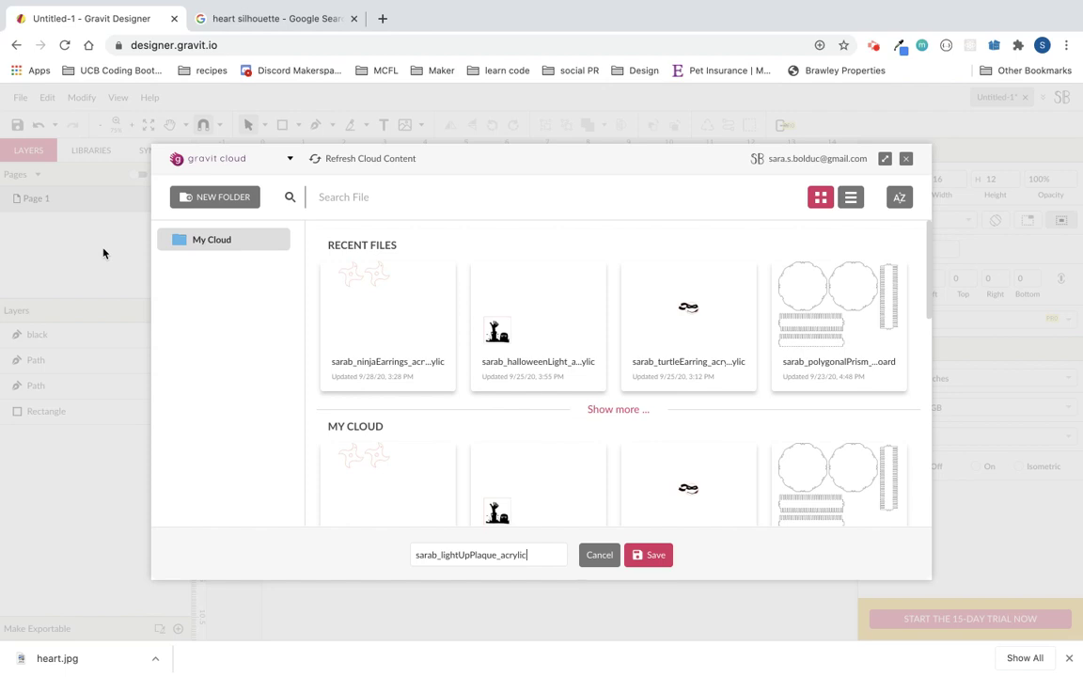
click(665, 561)
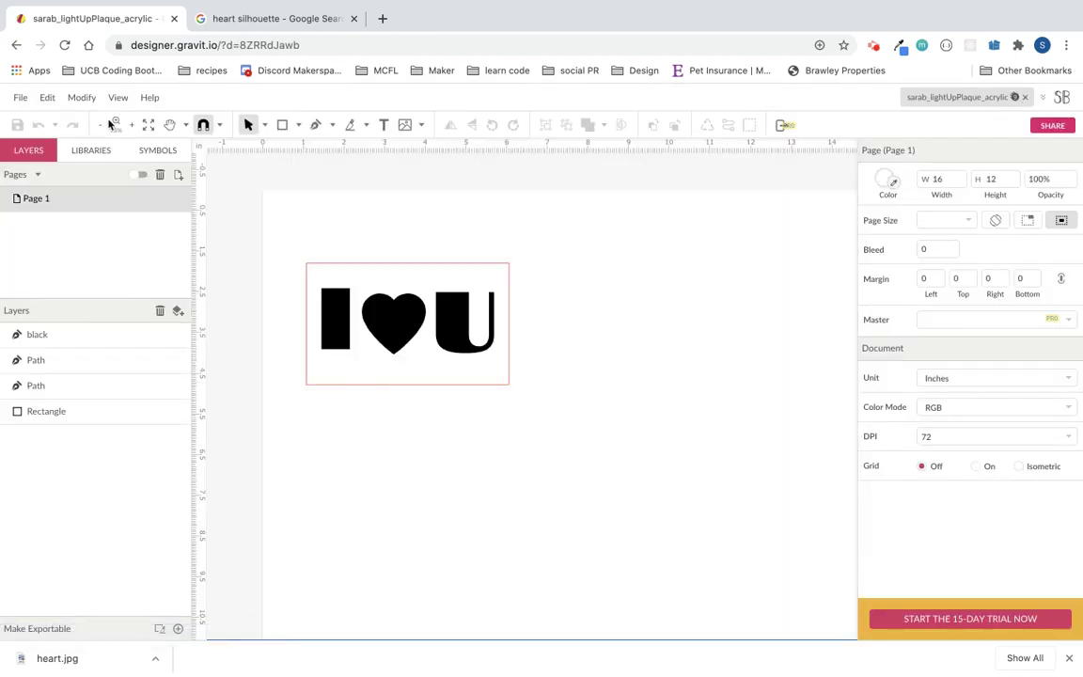
Export the I ♥ U plaque as a PDF document at 150 dpi
click(15, 97)
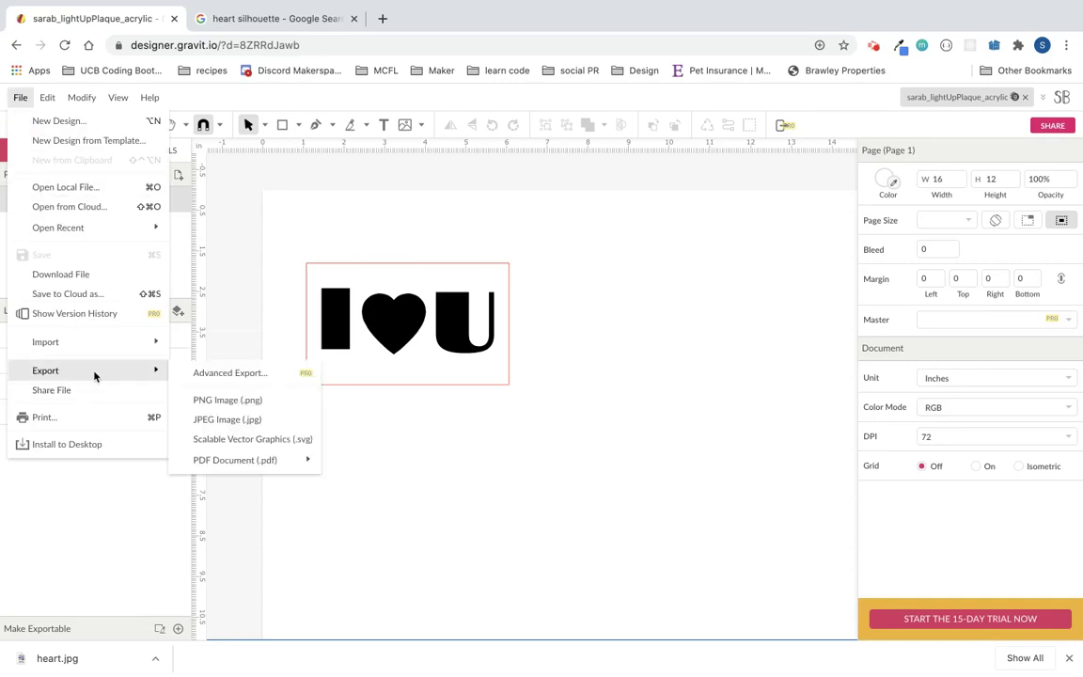
mouse_move(157, 370)
mouse_move(234, 461)
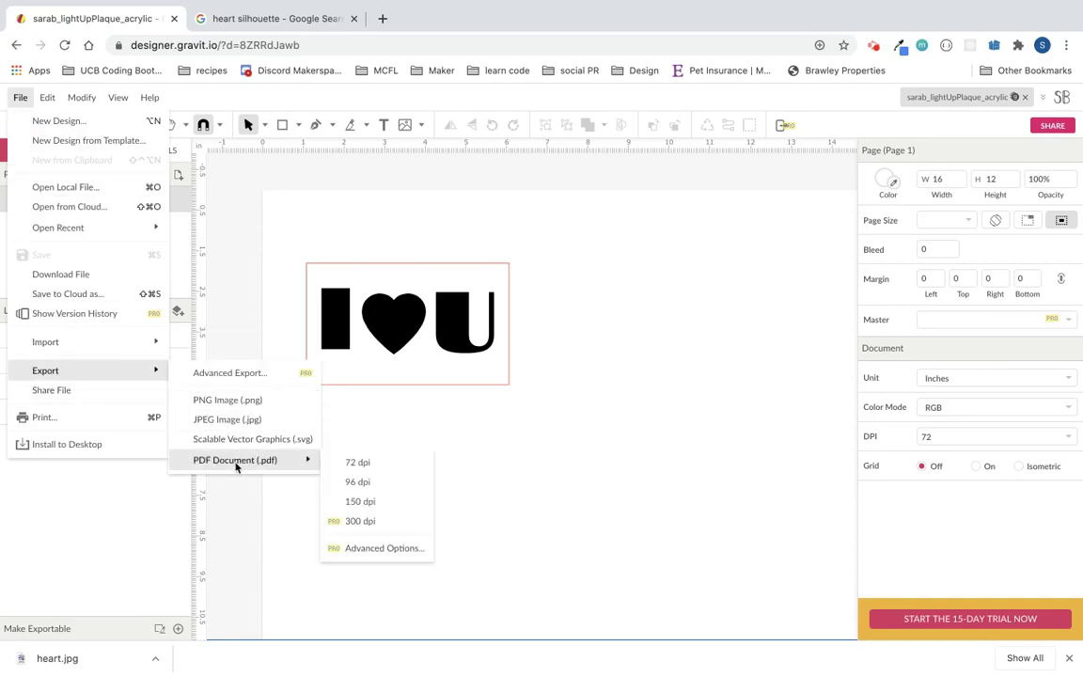
click(403, 505)
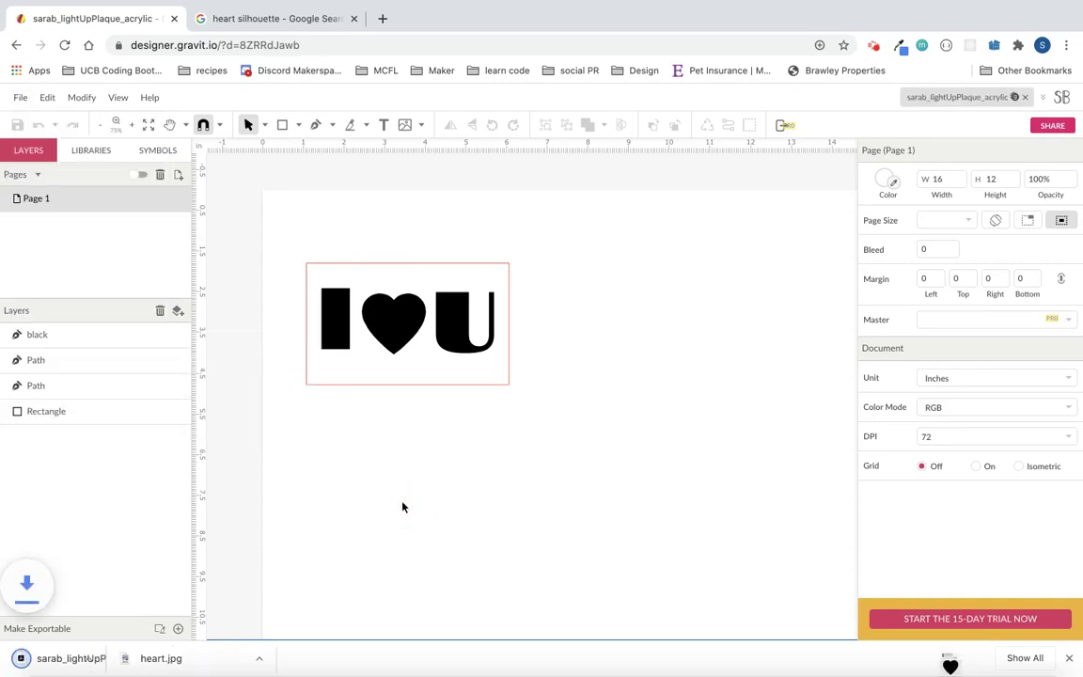